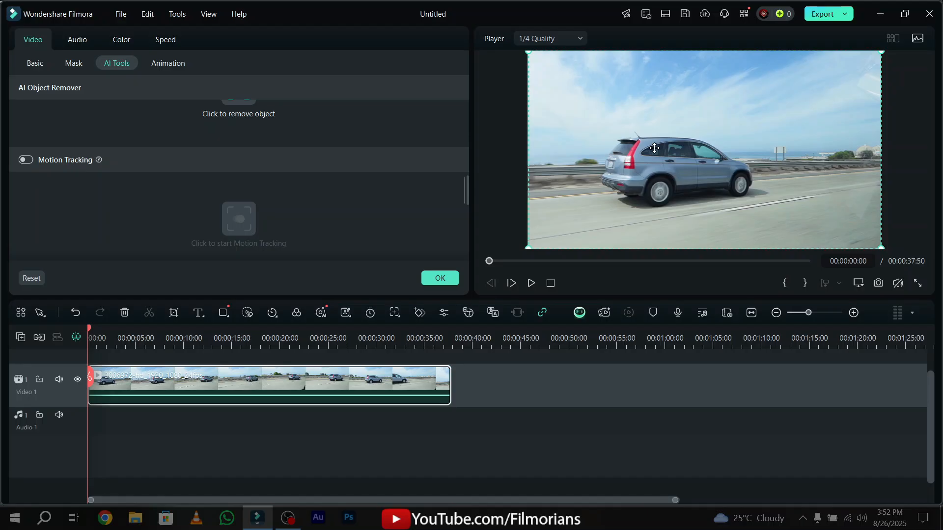
Split the car clip at 00:00:08:21, delete the part after the cut, and scrub through the shortened clip.
drag(532, 260, 472, 277)
click(293, 339)
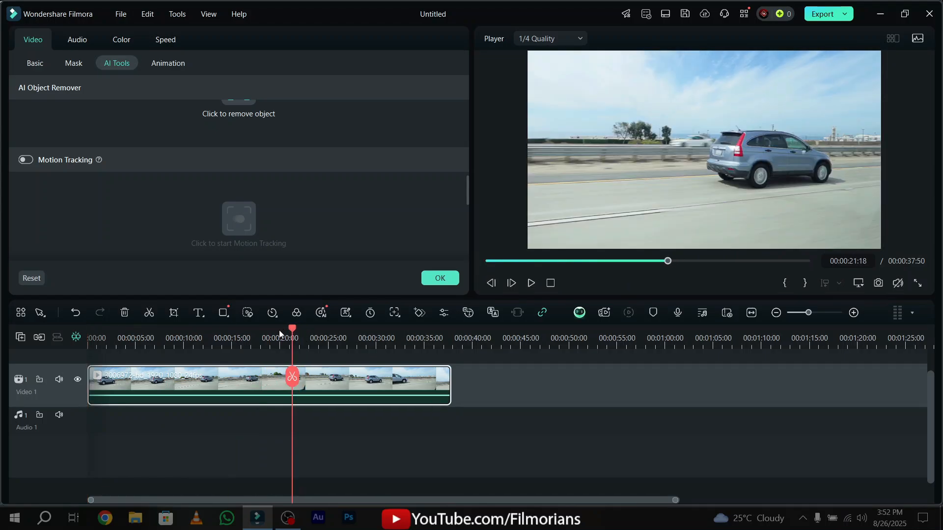
drag(279, 330, 168, 329)
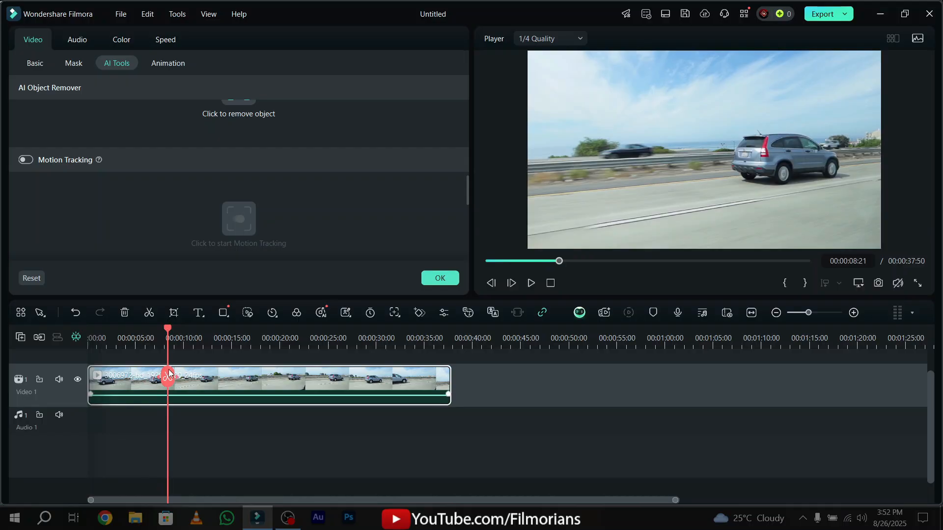
click(168, 376)
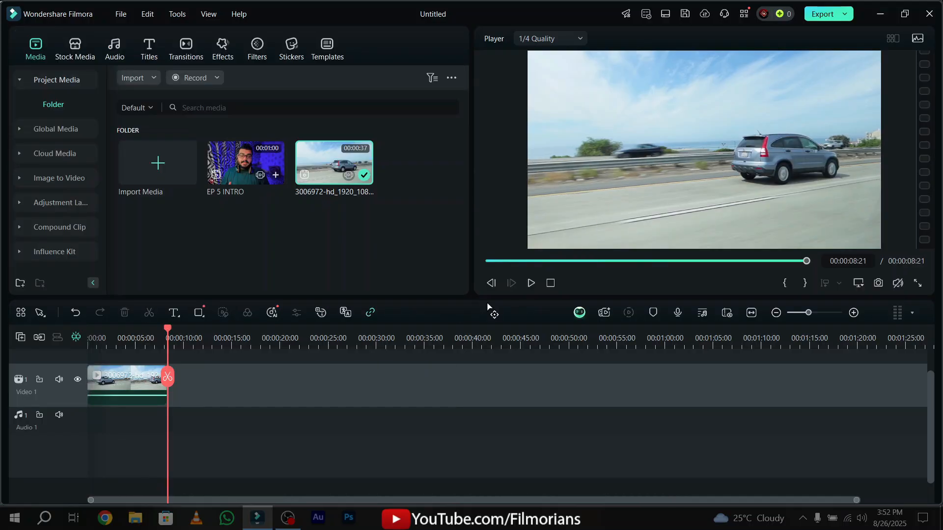
key(Delete)
click(123, 339)
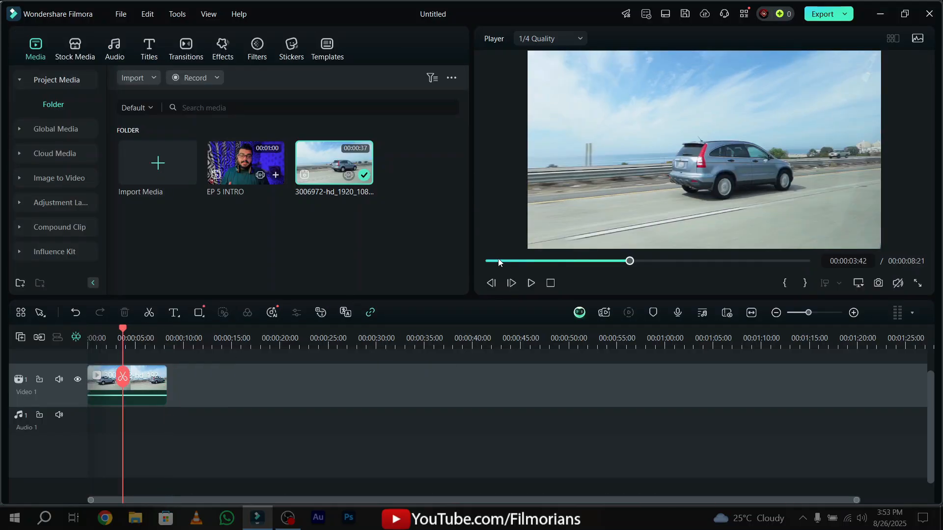
drag(499, 261, 838, 261)
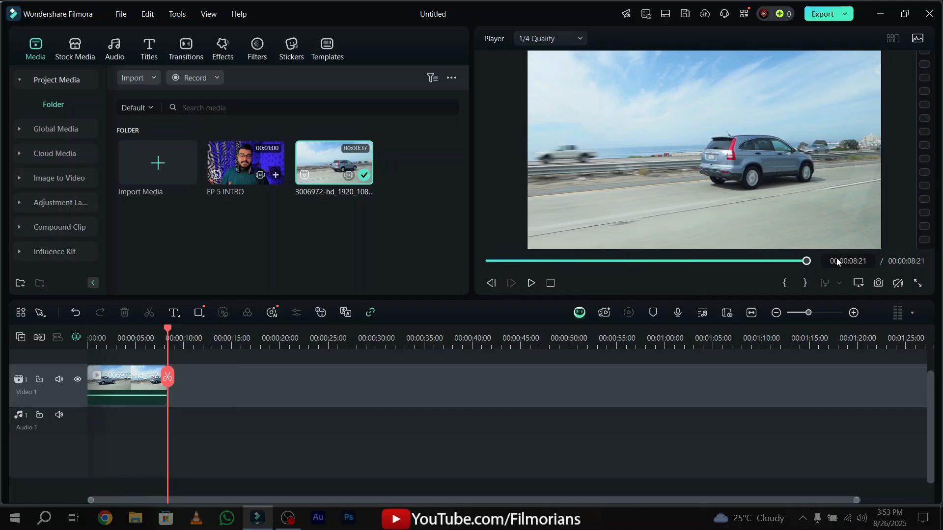
Enable Motion Tracking on the car clip, enlarge and fit the tracking box over the car's body, and run the tracking.
click(125, 388)
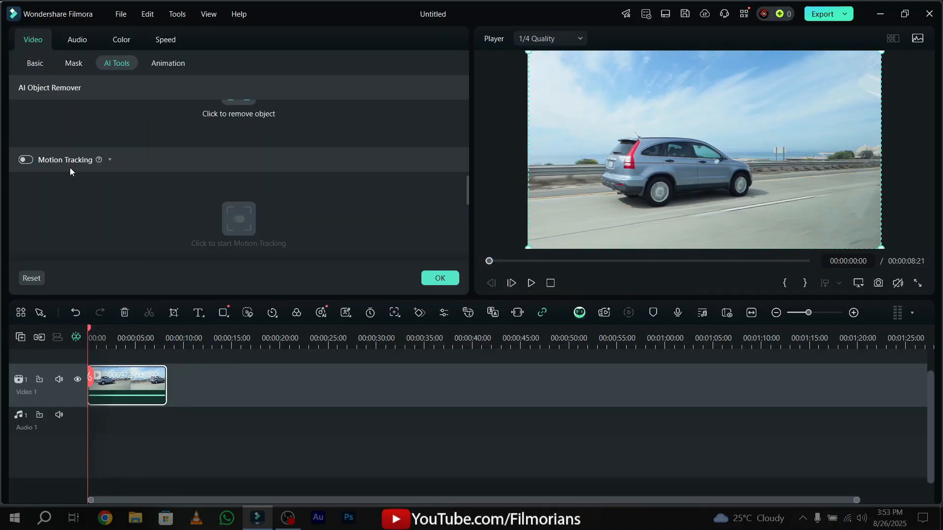
click(25, 160)
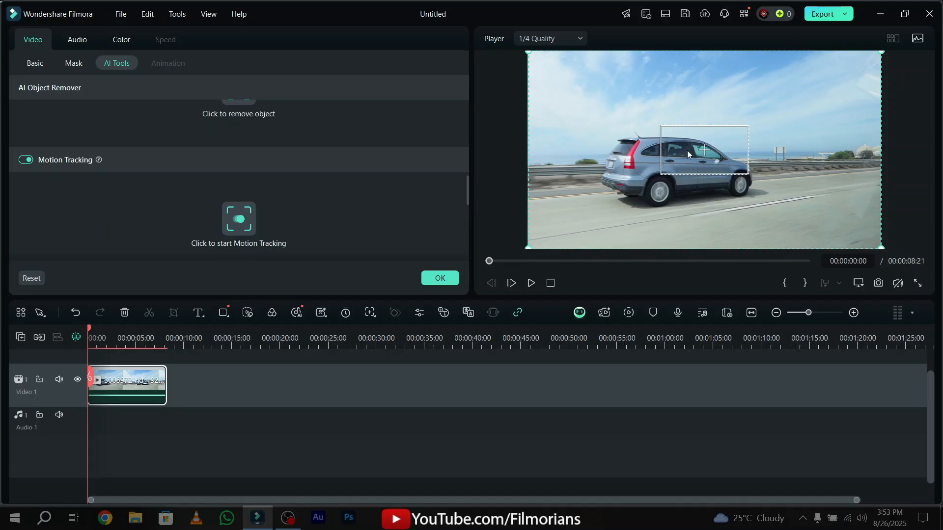
drag(706, 155, 661, 160)
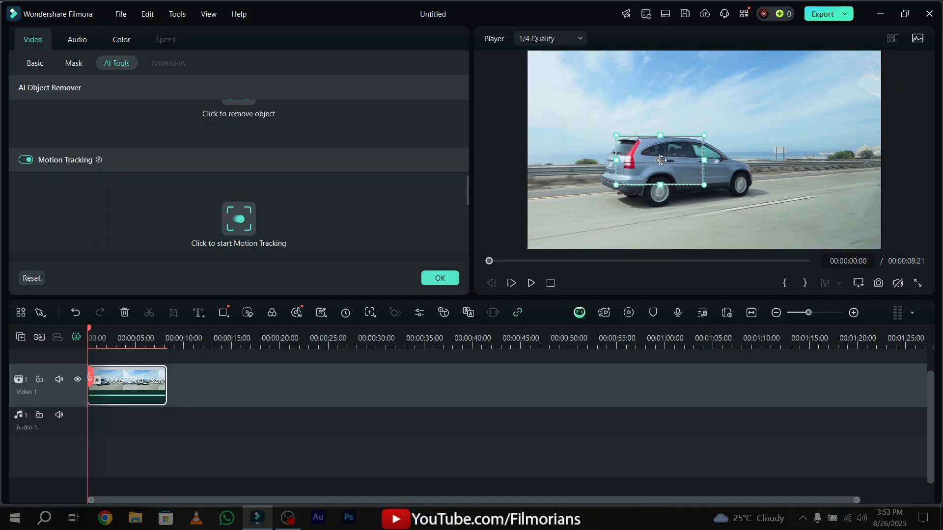
drag(704, 185, 713, 190)
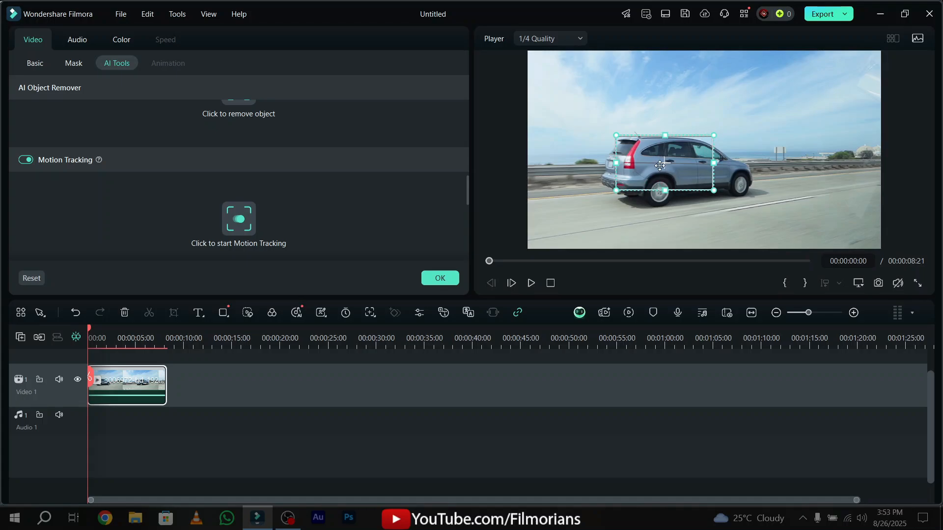
drag(660, 166, 667, 162)
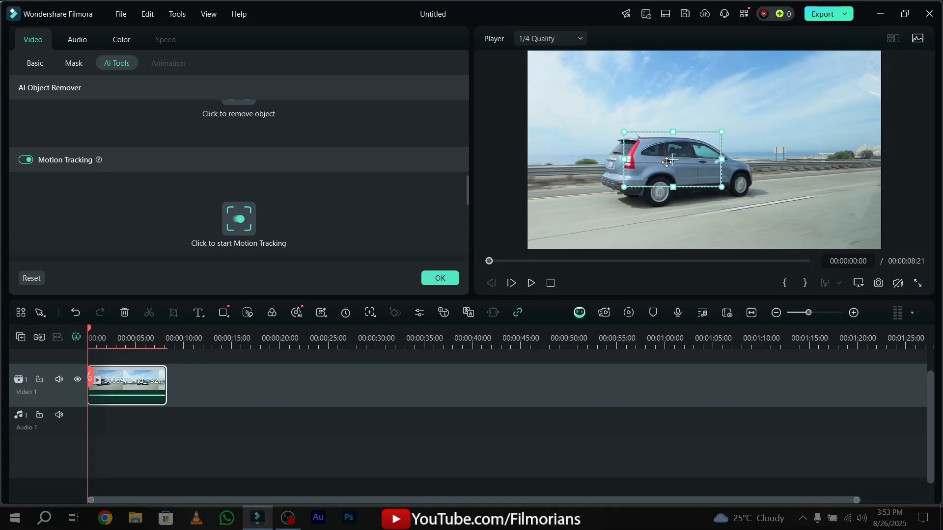
scroll(239, 227, down, 1)
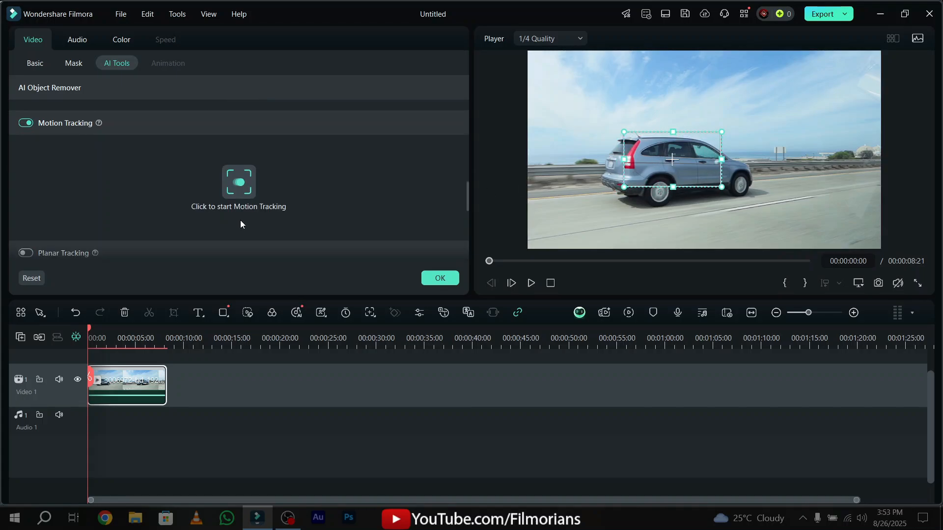
click(249, 179)
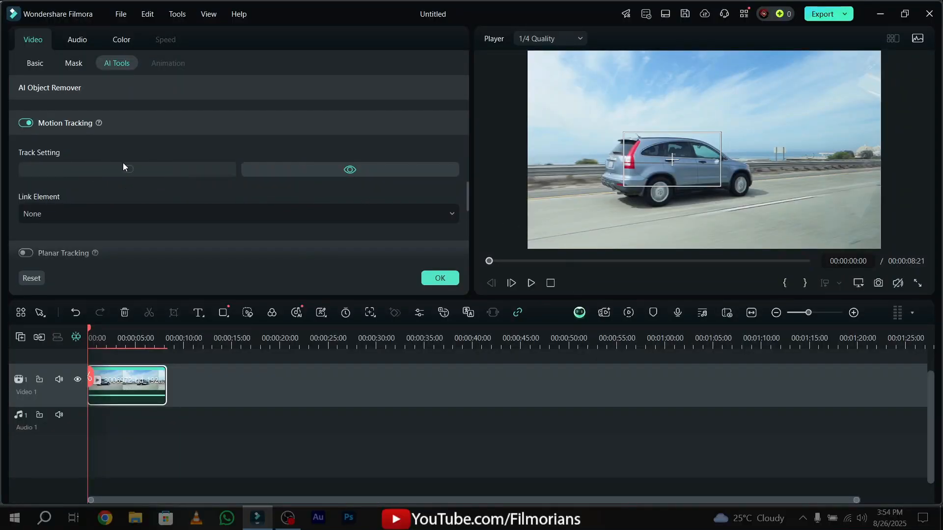
Try linking a mosaic to the motion track of the car, and delete the mosaic from the timeline.
click(63, 210)
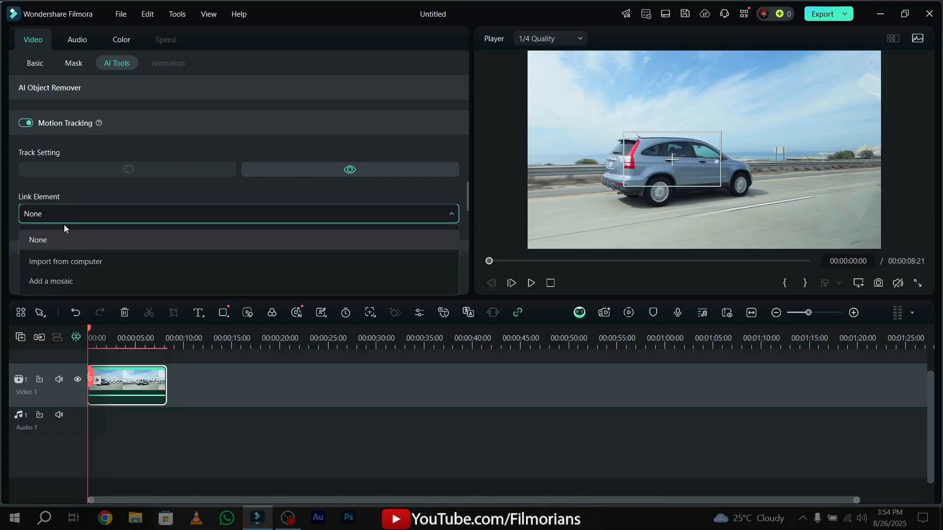
click(79, 280)
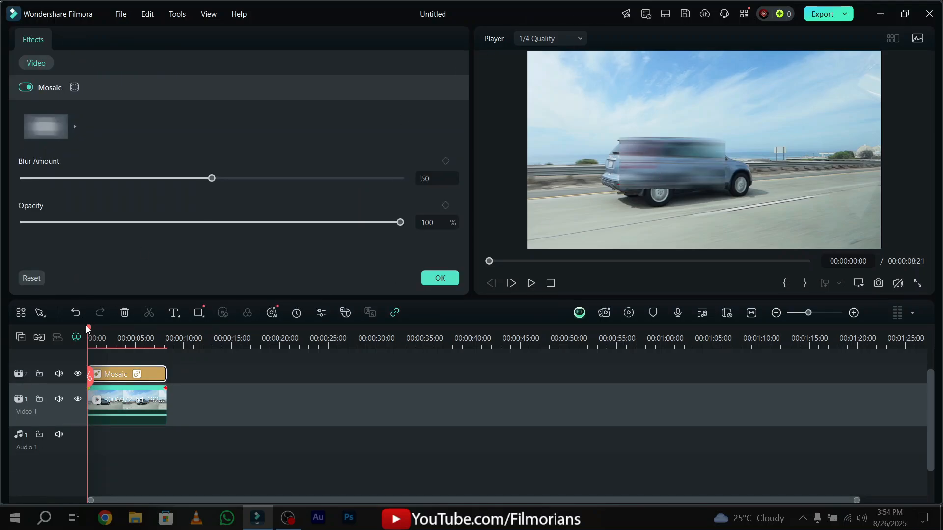
mouse_move(88, 331)
mouse_down()
mouse_move(118, 331)
mouse_move(88, 331)
mouse_up()
key(Delete)
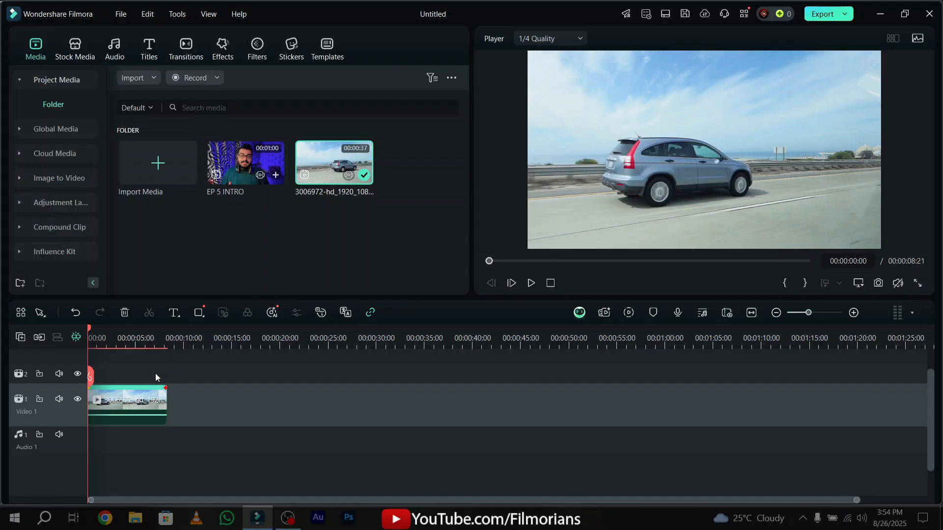
Link the WhatsApp image from the computer's Pictures folder to the tracked car, and move it up to about X -173.76, Y 142.69 px.
click(144, 410)
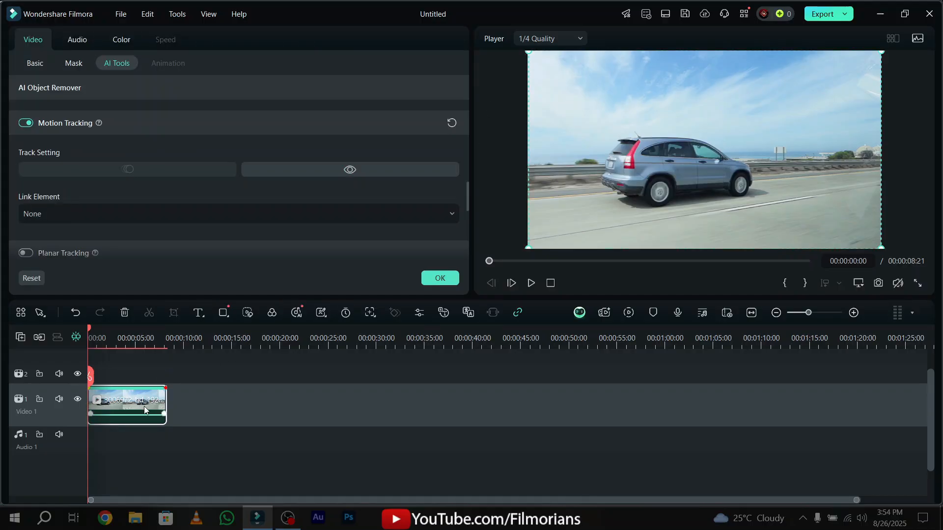
click(64, 212)
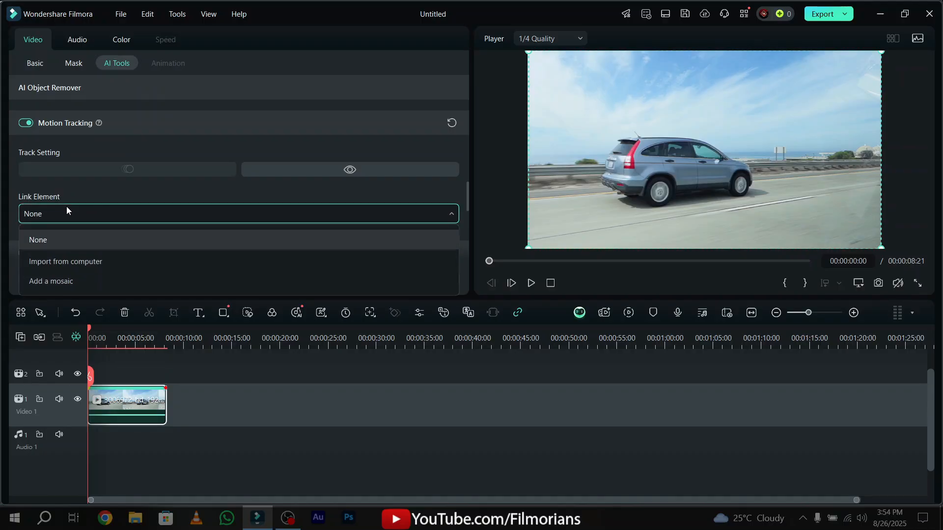
click(66, 268)
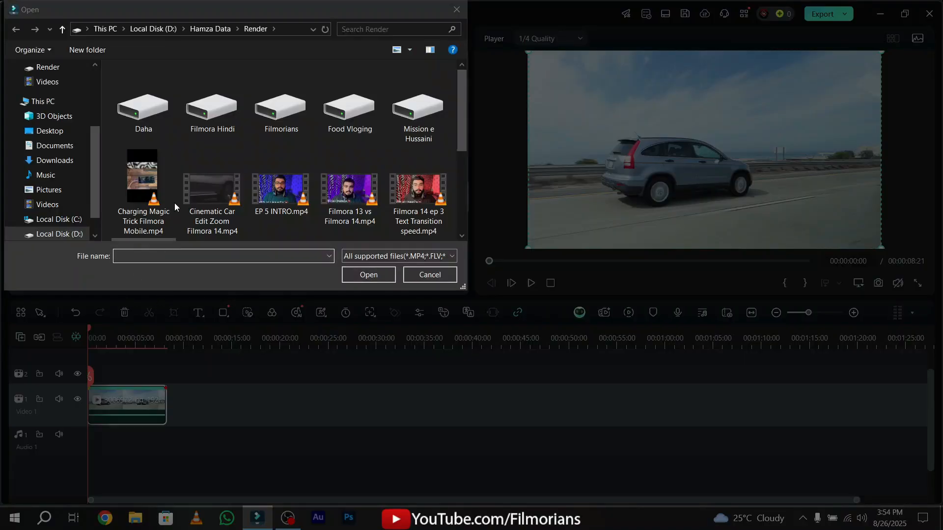
click(77, 194)
double_click(293, 96)
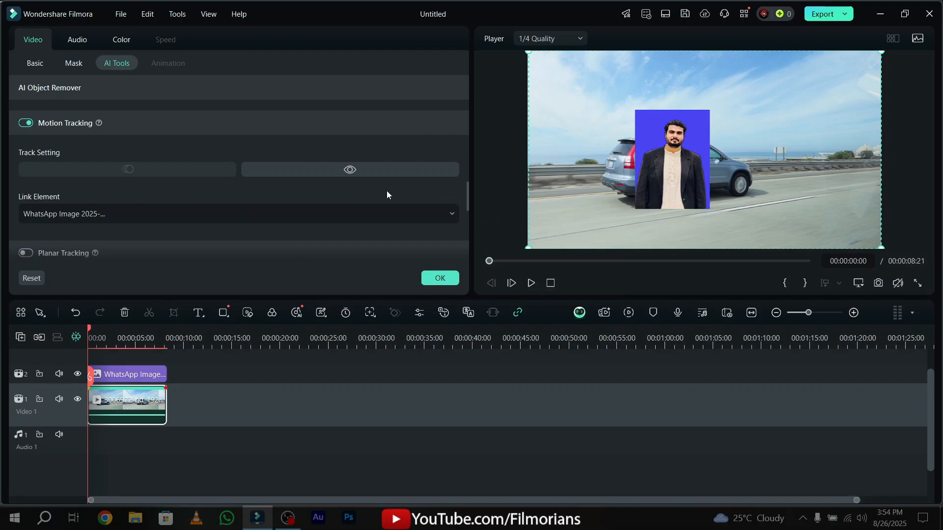
drag(674, 186, 673, 145)
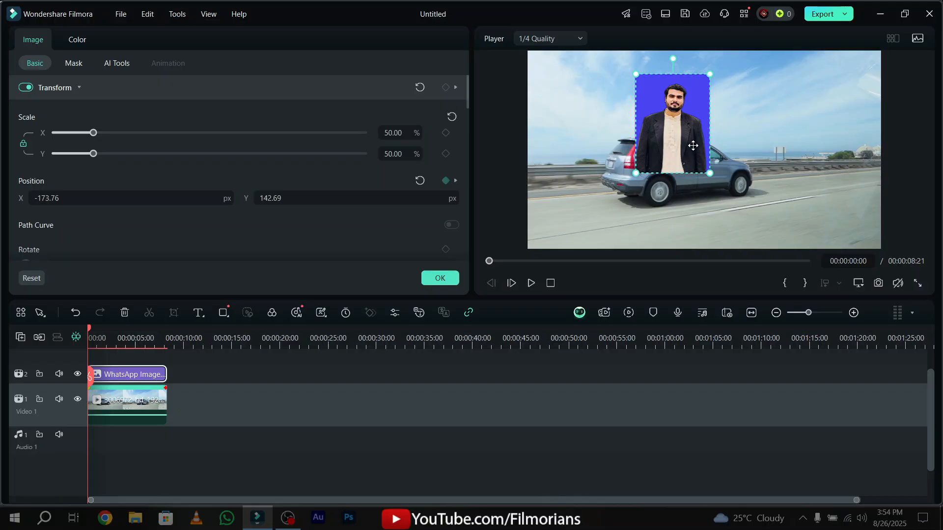
Look through the tracked clip's link element options, scrub the preview, and delete the linked image from the timeline.
click(143, 407)
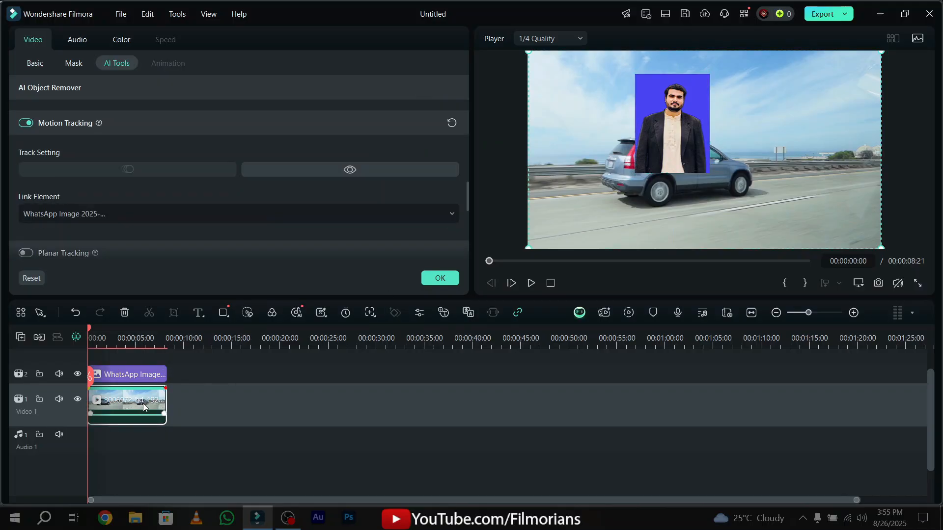
click(105, 217)
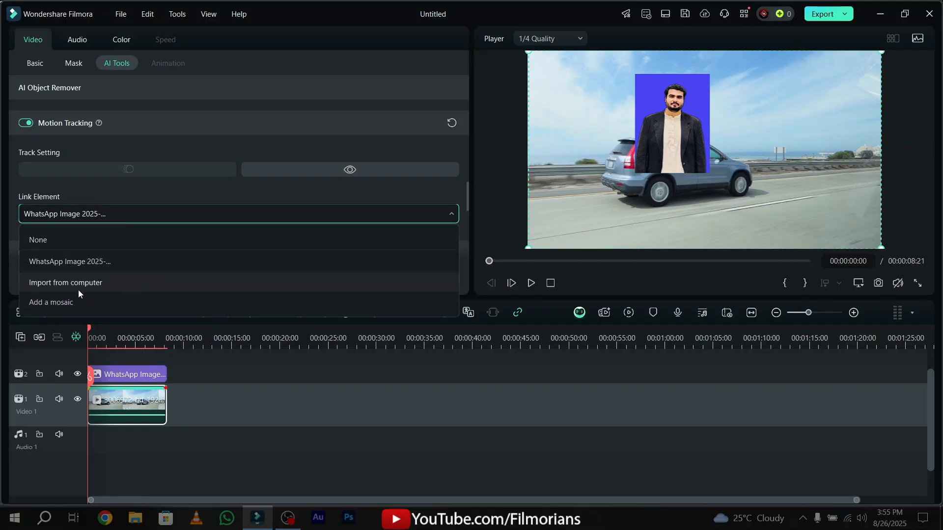
click(90, 216)
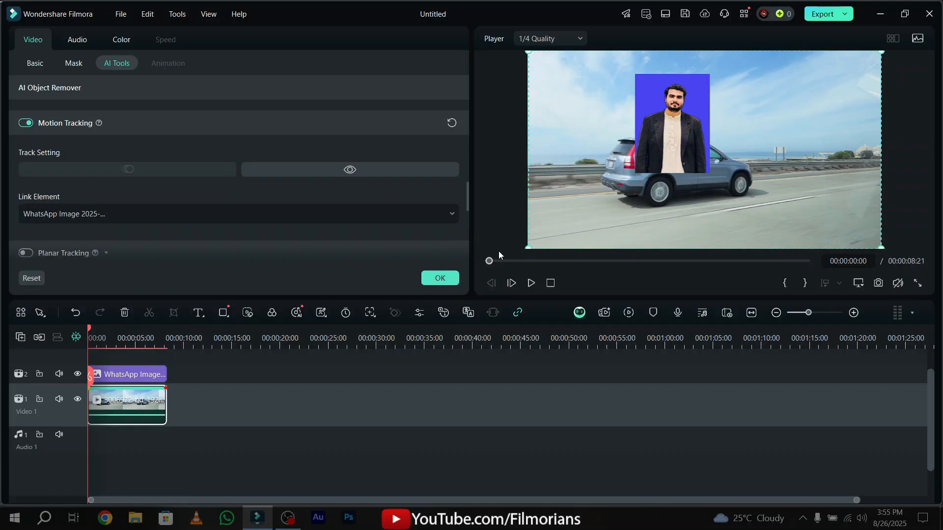
drag(496, 264, 442, 265)
click(152, 379)
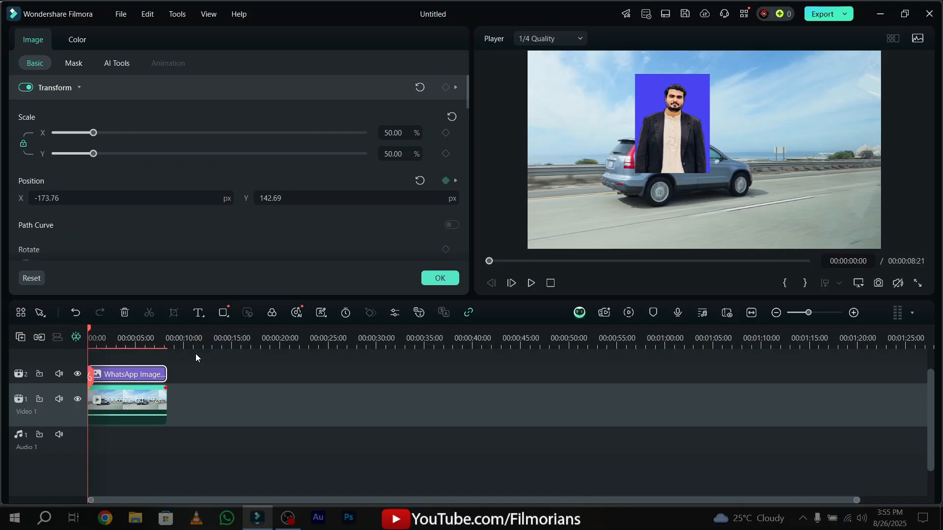
key(Delete)
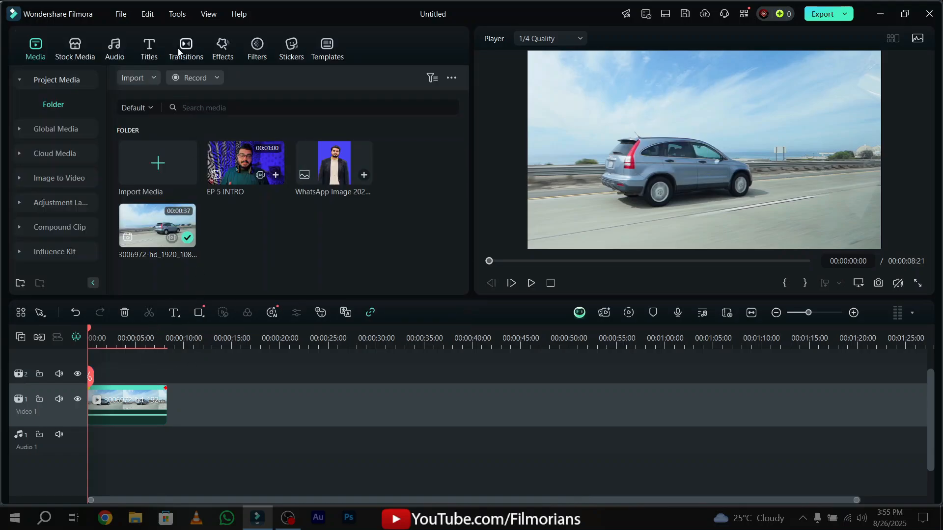
Add the Default Title on the track above the car clip and change its text to FILMORIANS.
click(149, 47)
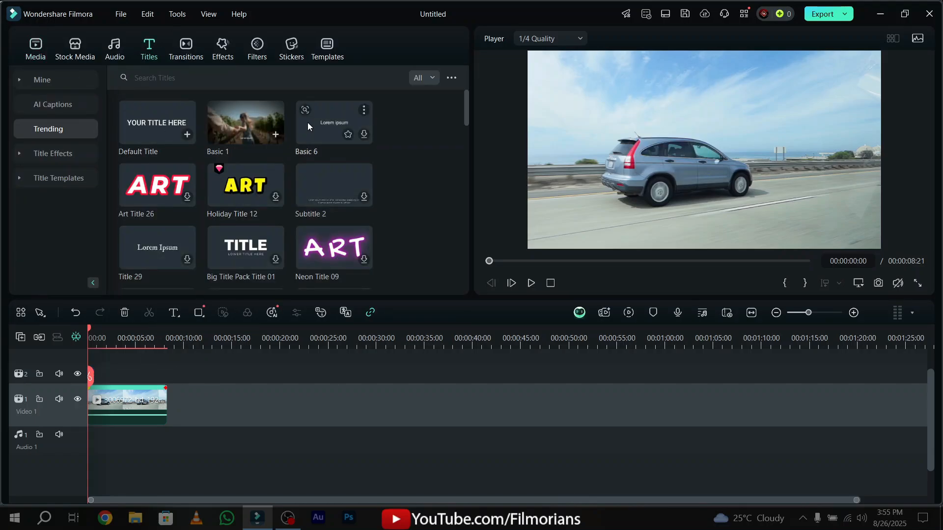
drag(140, 140, 166, 380)
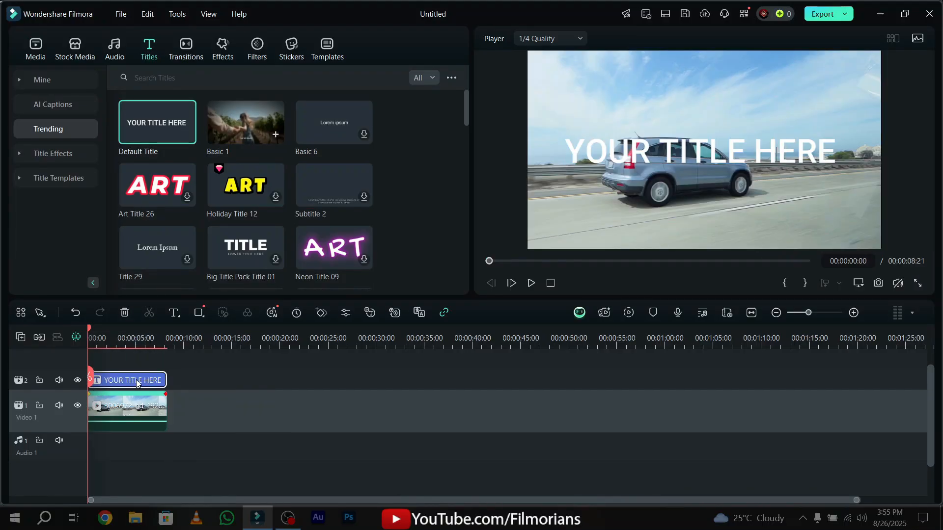
double_click(138, 382)
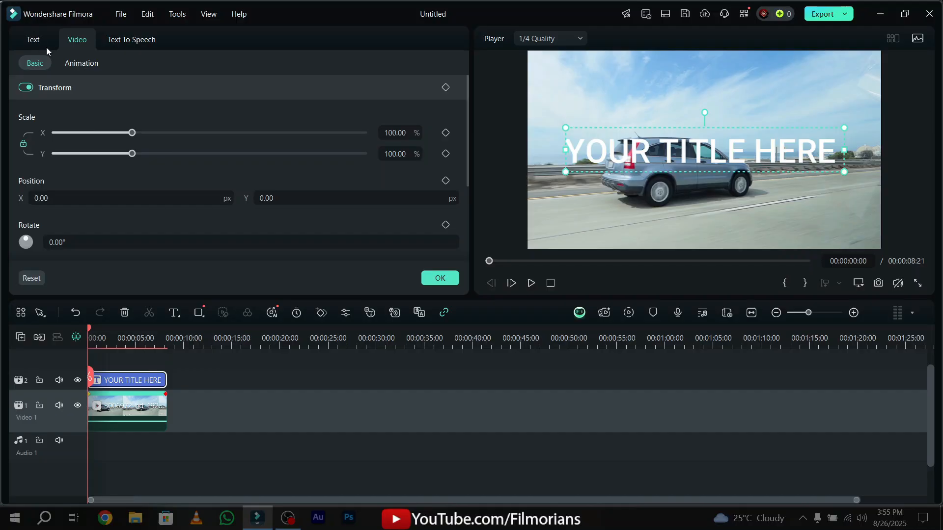
click(101, 117)
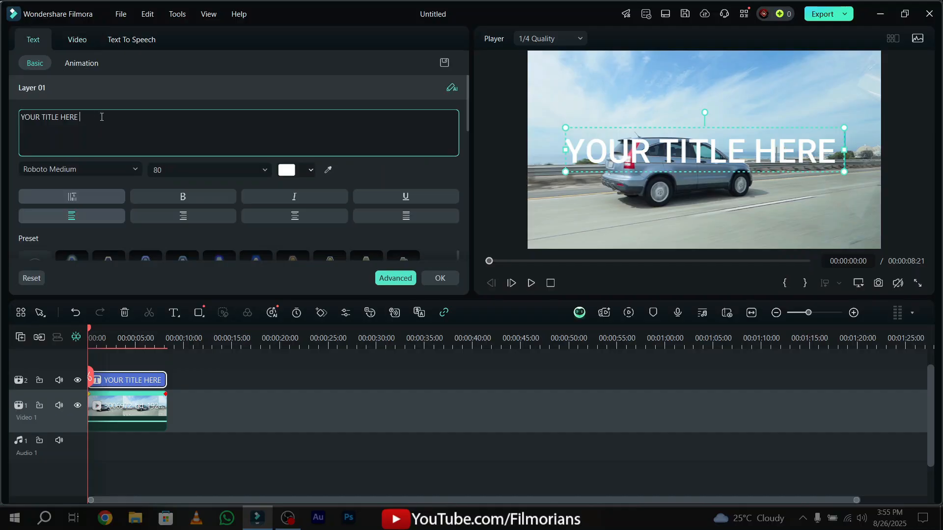
key(ctrl+a)
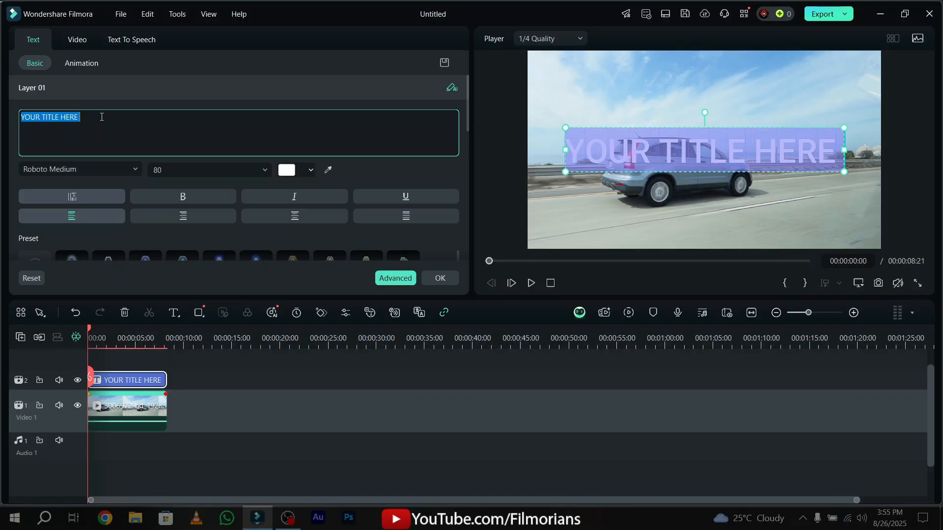
text(FILMOR)
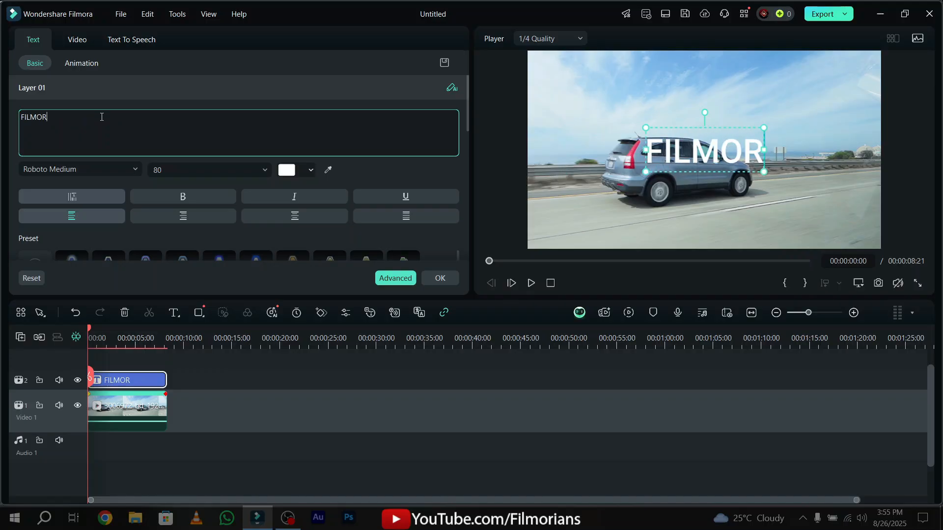
text(IANS)
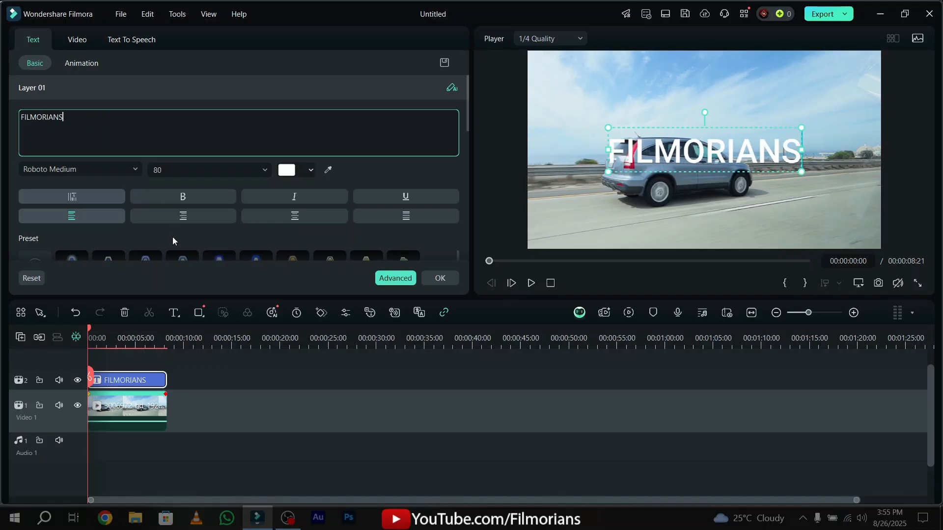
Apply the orange-gold text preset to the FILMORIANS title and place it just above the car's roof.
scroll(172, 236, down, 1)
click(305, 233)
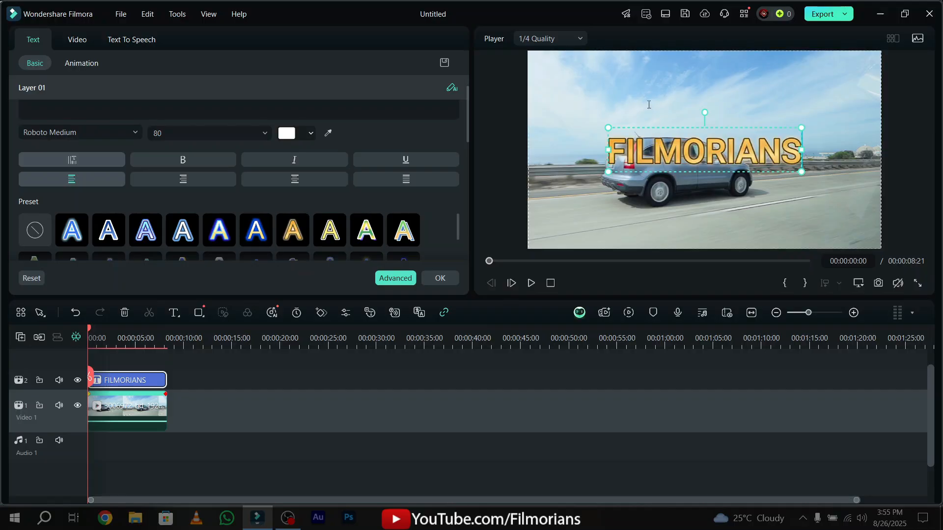
click(666, 147)
click(666, 147)
drag(772, 149, 743, 124)
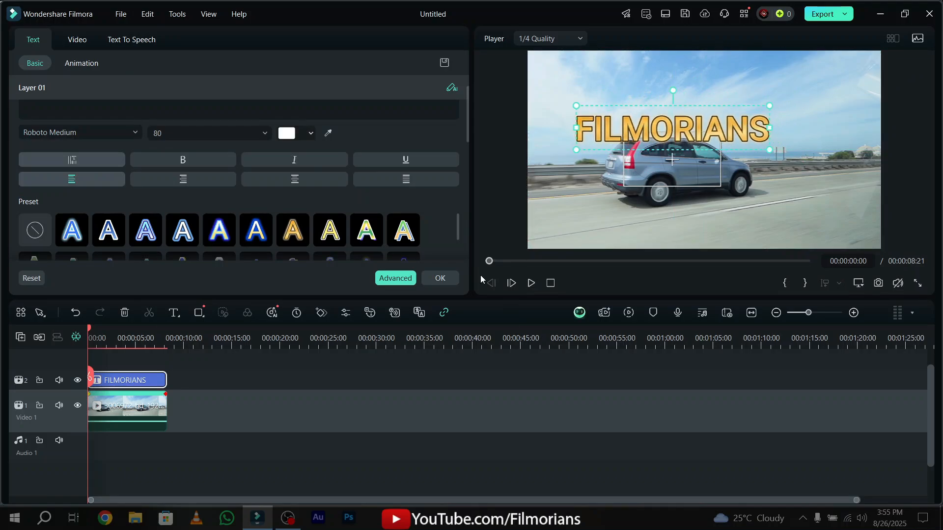
click(442, 277)
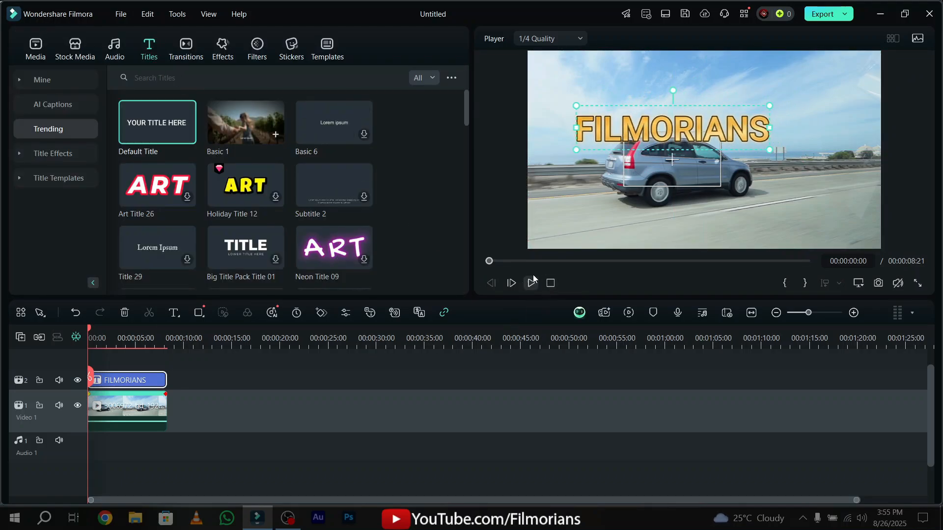
Link the Default Title to the motion-tracked car clip from the clip's start.
drag(493, 261, 462, 259)
click(117, 411)
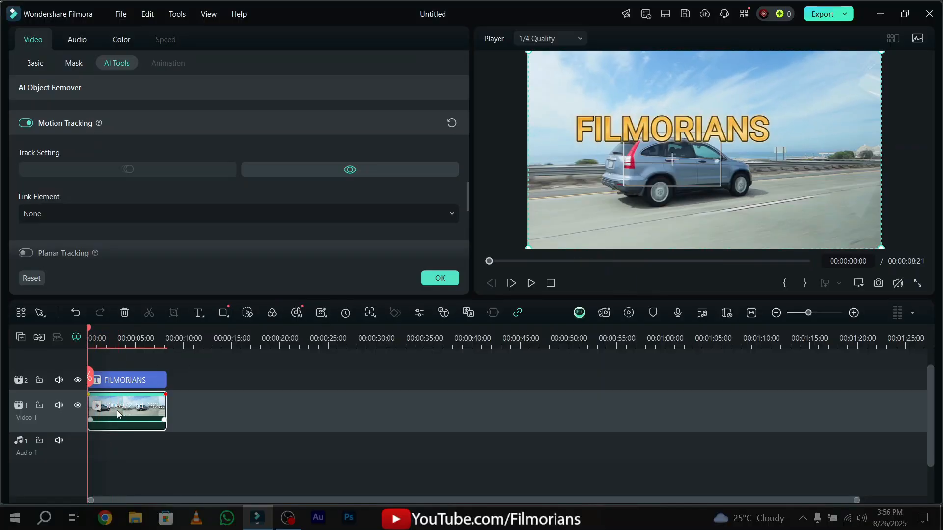
click(78, 214)
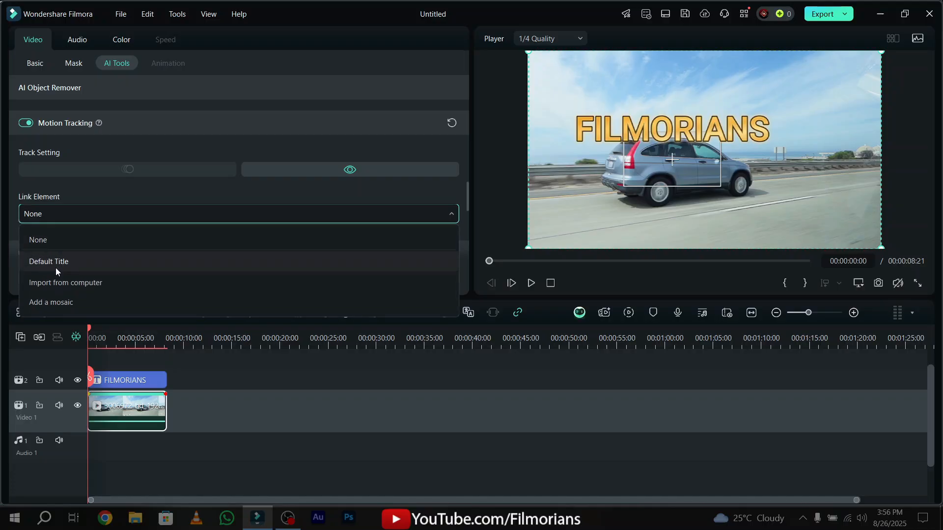
click(105, 261)
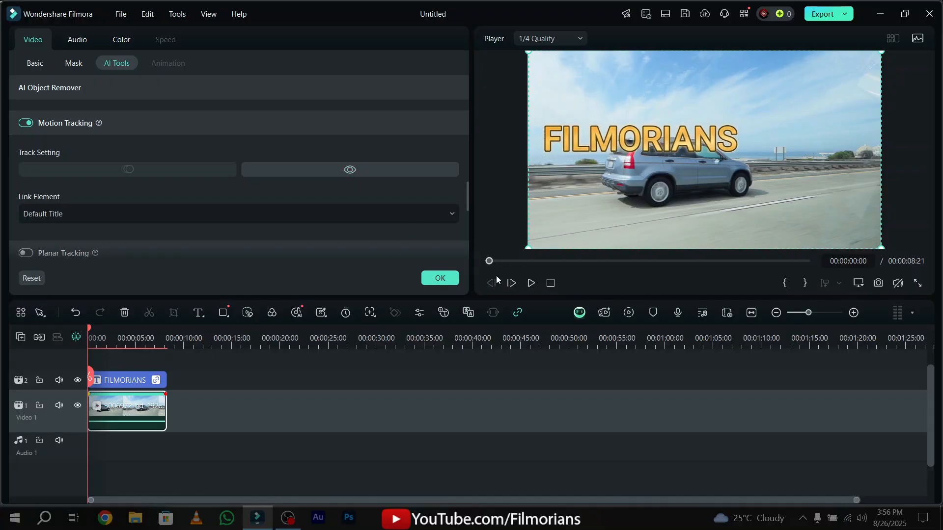
Scrub through the clip to check how the FILMORIANS title follows the car, and confirm the tracking settings.
drag(489, 261, 819, 244)
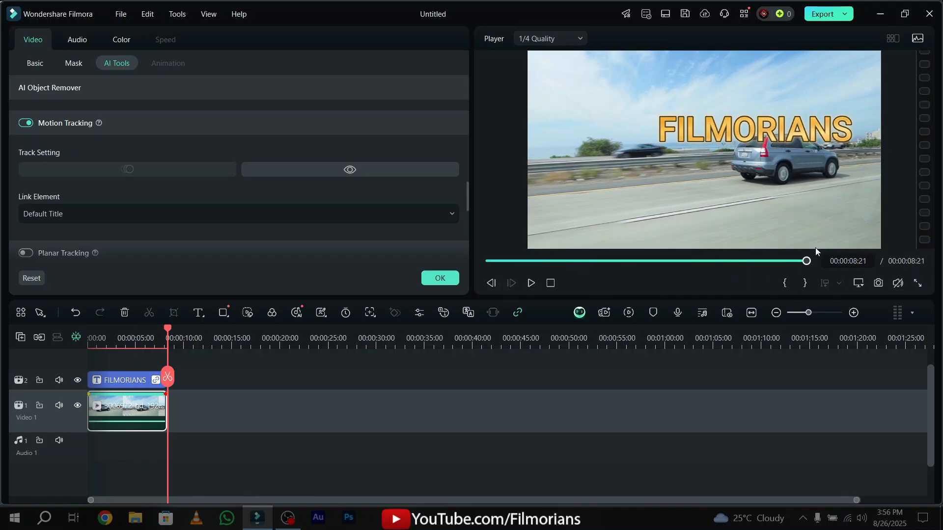
click(641, 260)
drag(622, 261, 489, 261)
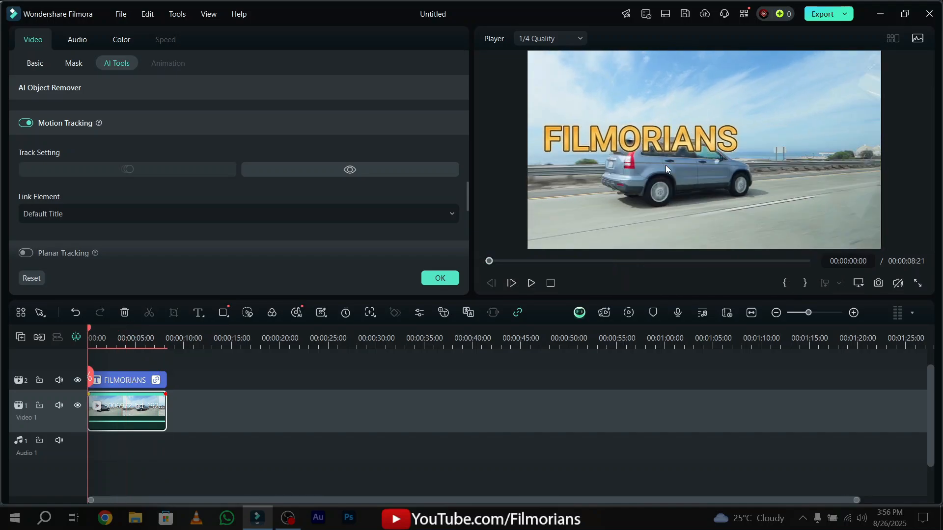
click(440, 278)
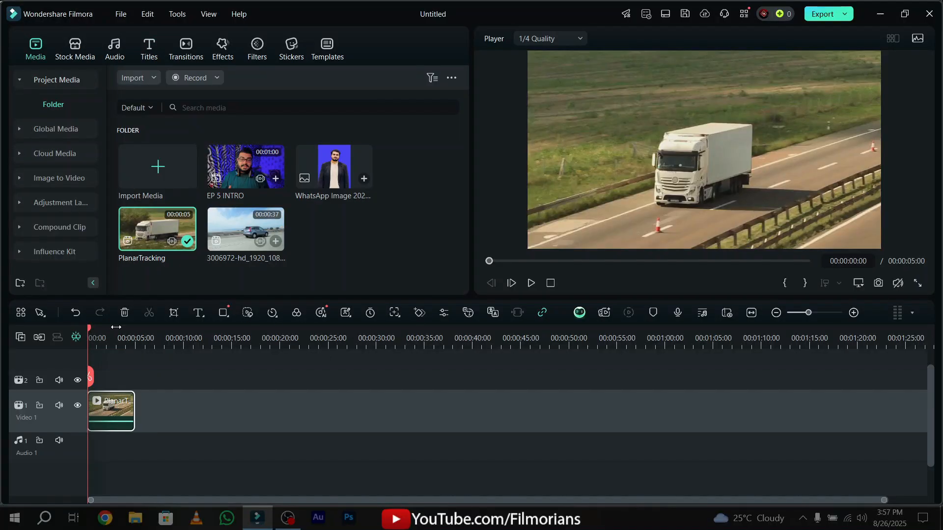
Add an Auto planar tracker to the PlanarTracking clip, fit its corners to the side of the truck's trailer, and run the tracking.
double_click(115, 409)
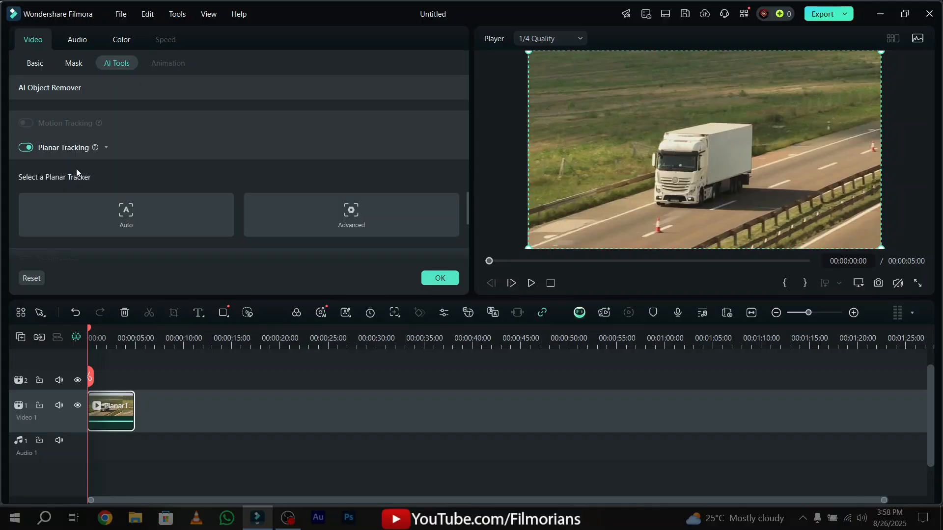
click(127, 224)
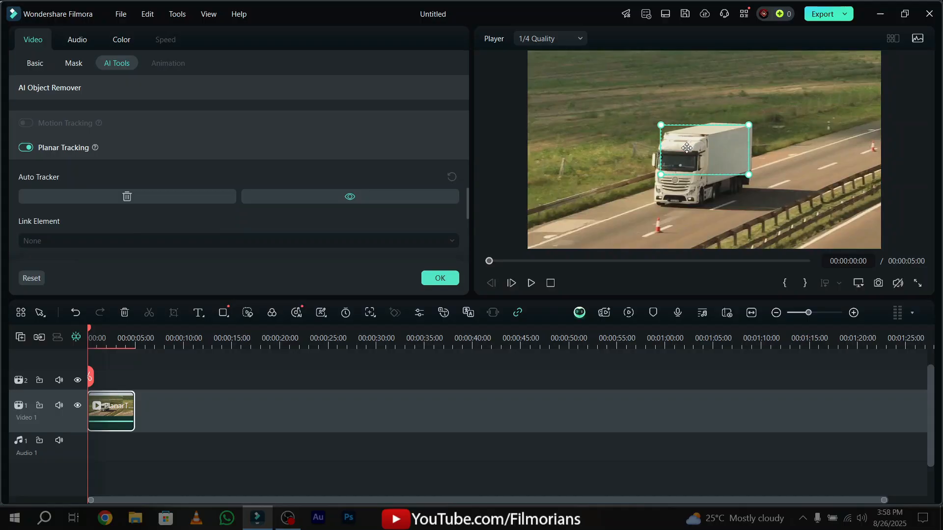
drag(687, 148, 734, 158)
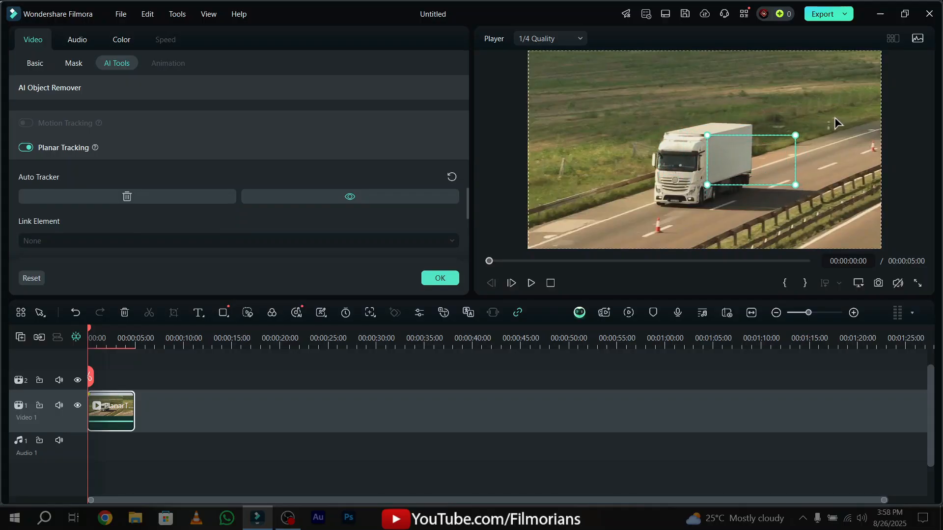
drag(795, 135, 754, 127)
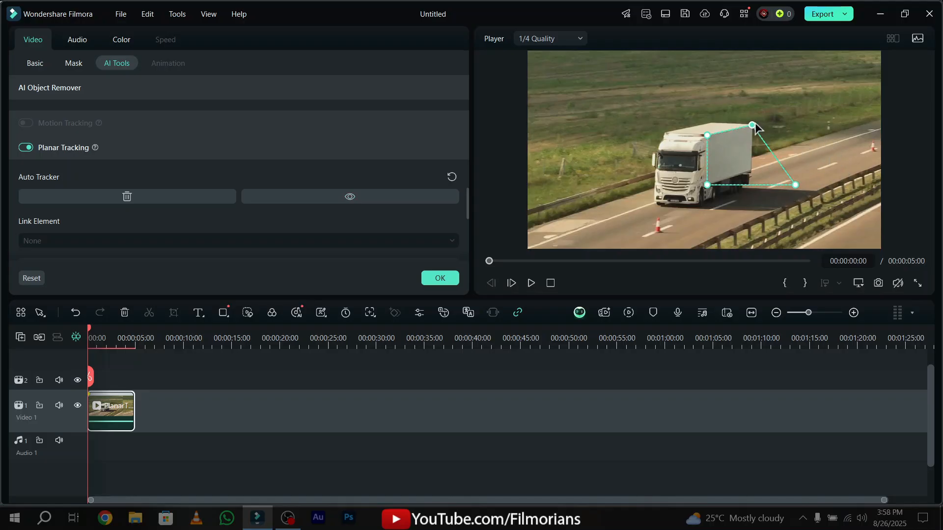
drag(795, 185, 708, 185)
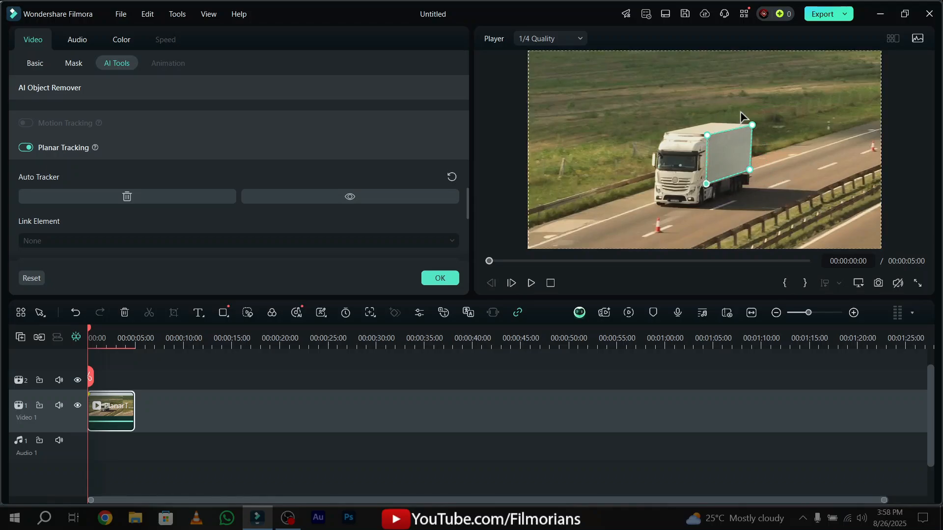
scroll(326, 201, down, 2)
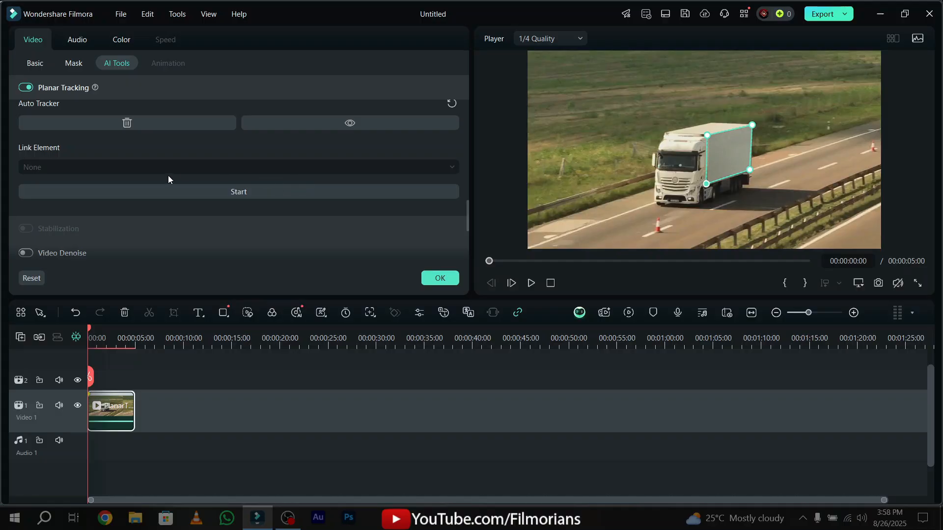
click(250, 192)
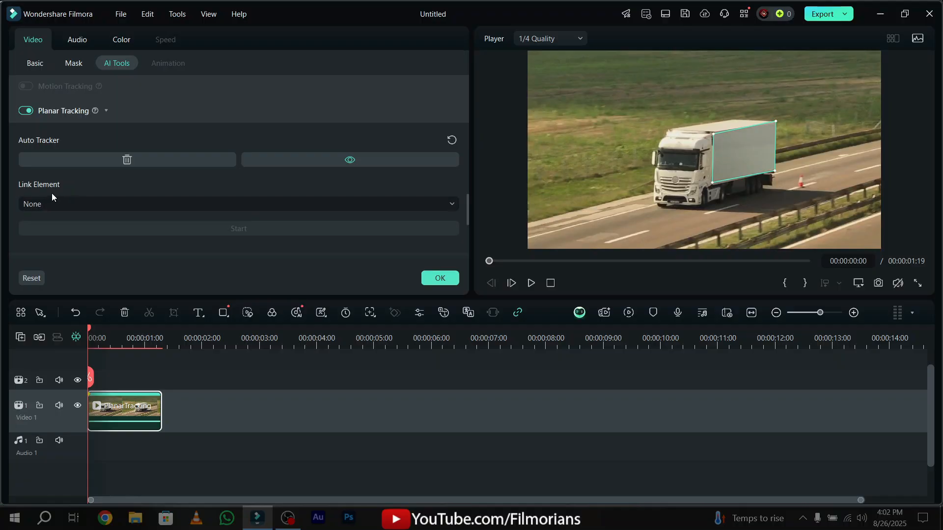
Link Untitled-Thumbnail(1).jpg from the Render folder on Local Disk (D:) to the tracked trailer side, confirm the settings, and scrub through the result.
click(63, 201)
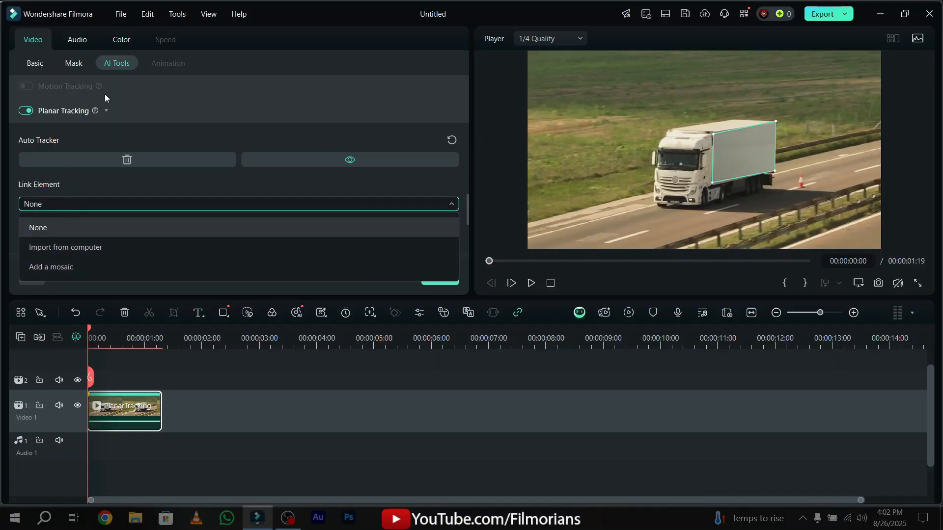
click(95, 248)
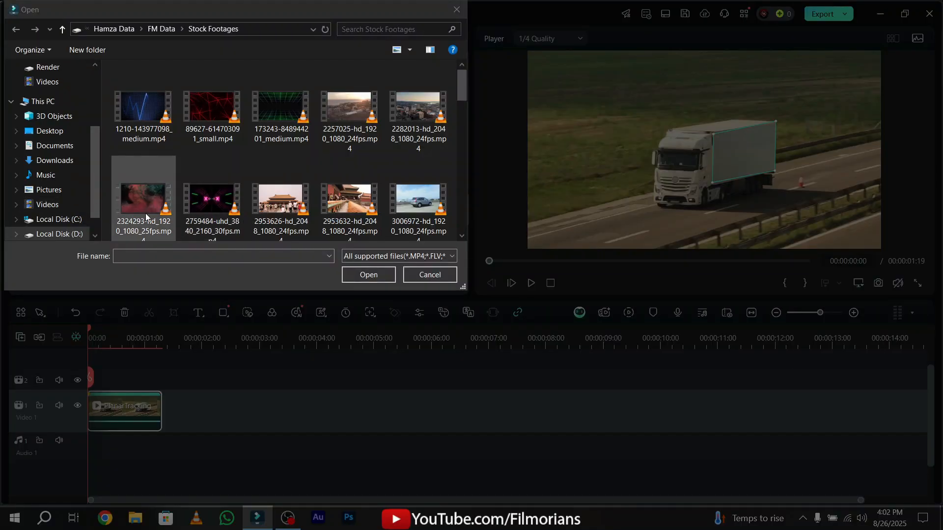
click(54, 234)
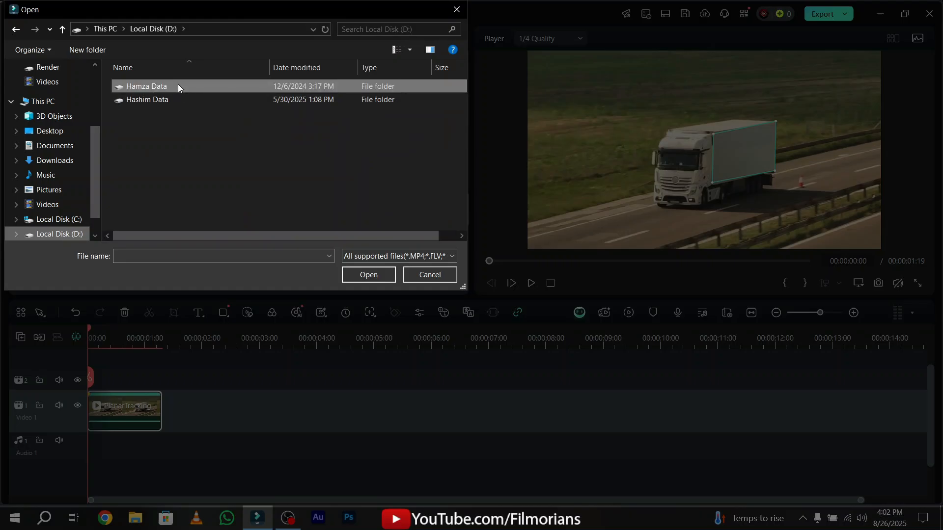
double_click(177, 85)
double_click(174, 111)
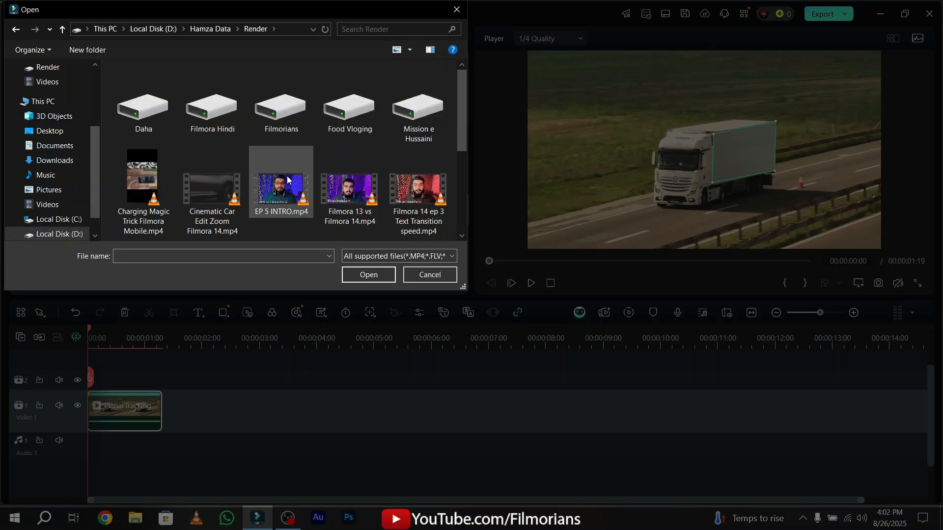
click(407, 196)
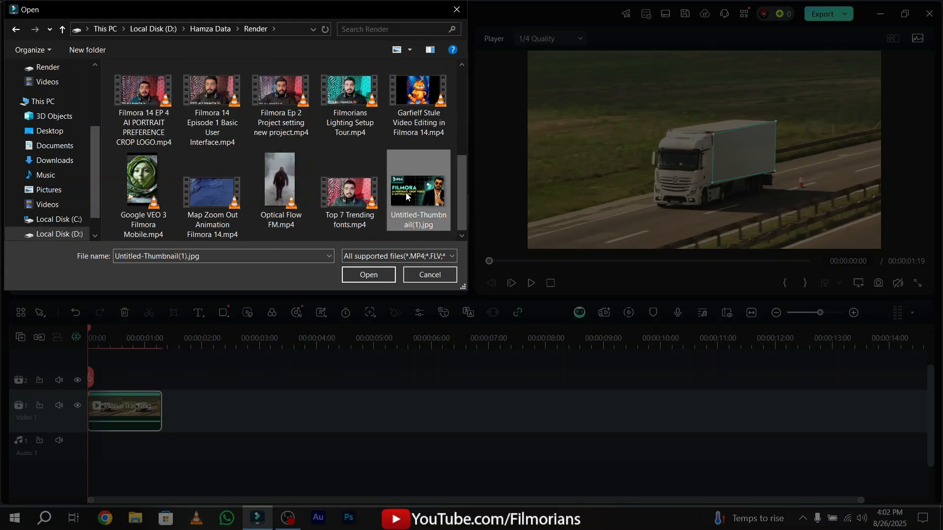
double_click(407, 197)
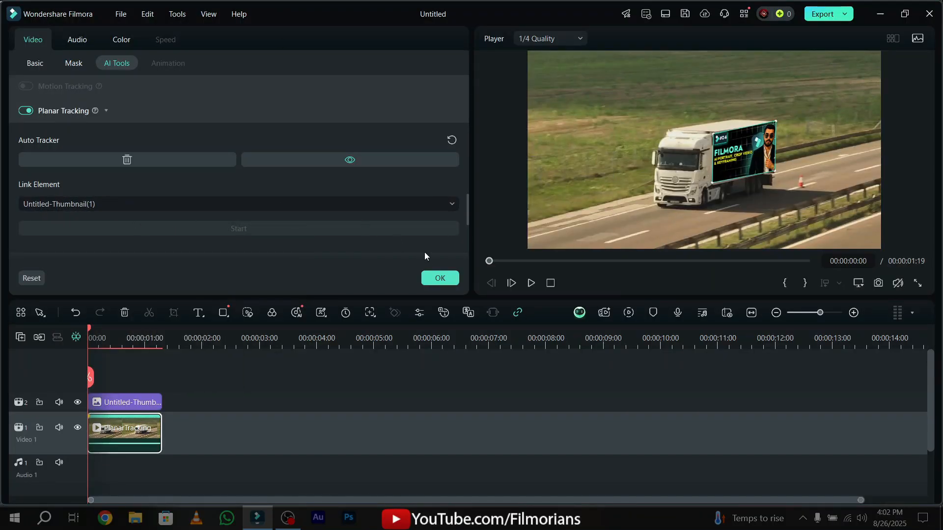
click(439, 278)
drag(494, 264, 806, 269)
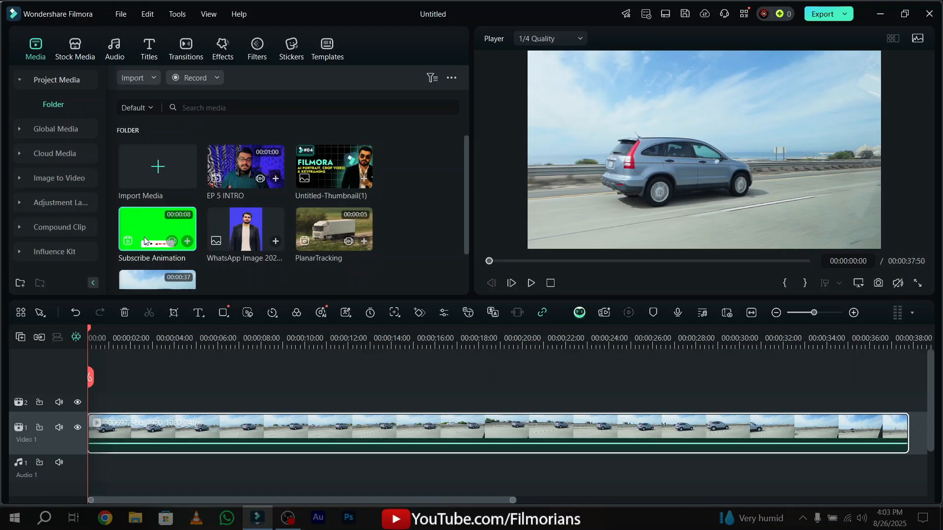
Preview the EP 5 INTRO clip up to the subscribe animation at about 00:00:31 and pause it there.
click(215, 157)
click(513, 261)
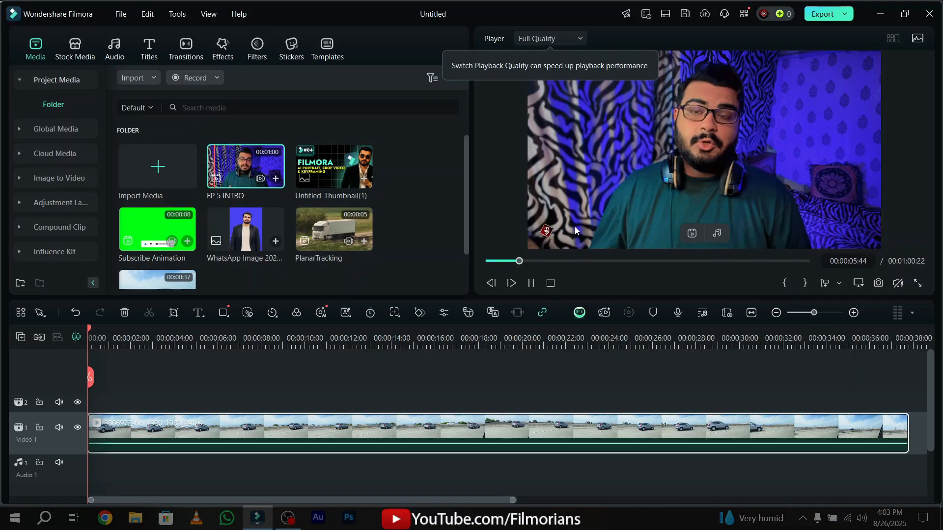
click(587, 262)
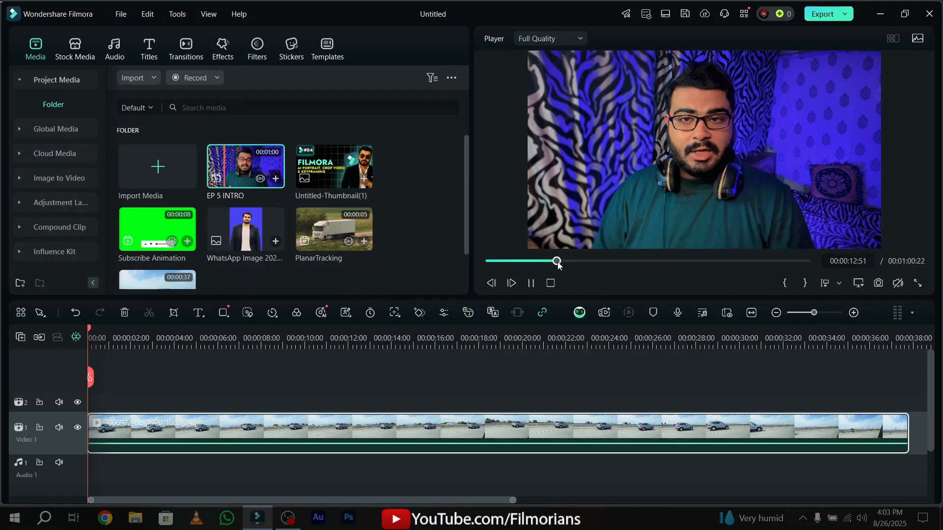
drag(588, 264, 652, 268)
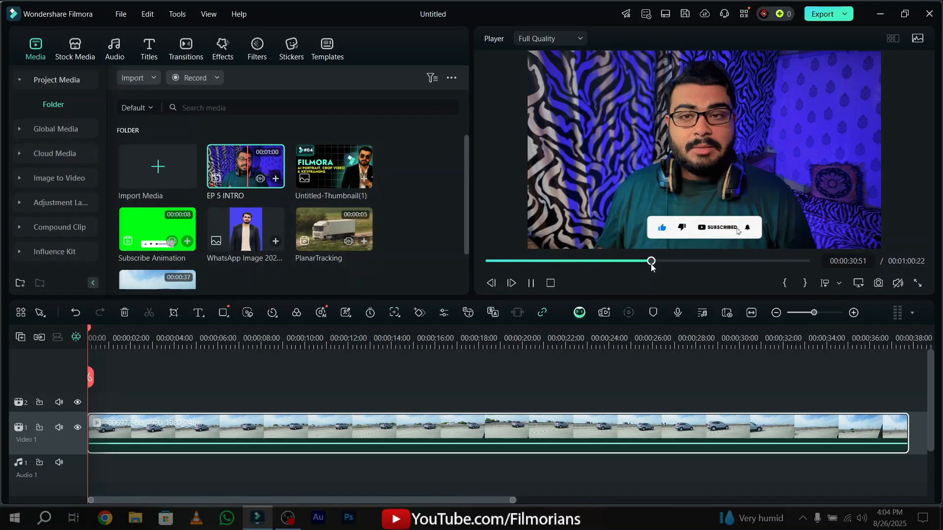
click(531, 284)
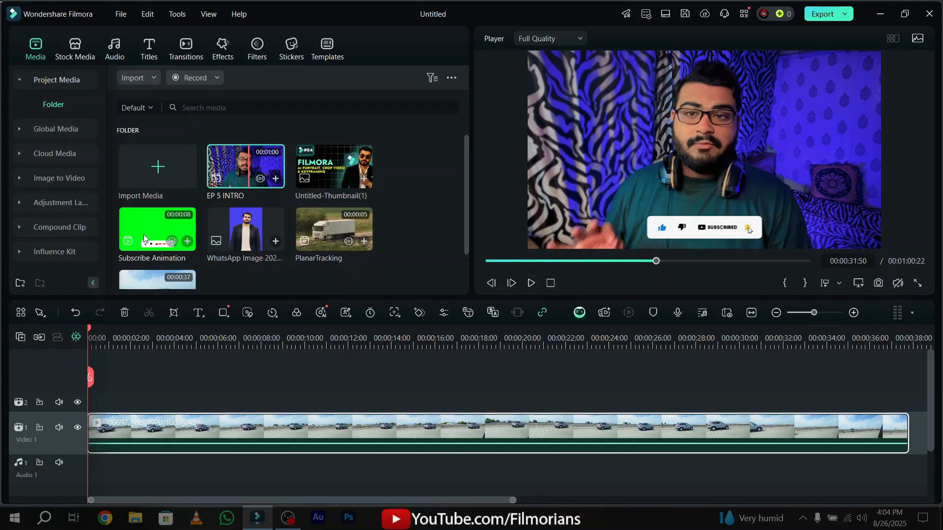
Place Subscribe Animation at the start of the track above the car clip and enable Chroma Key on it.
drag(144, 238, 90, 404)
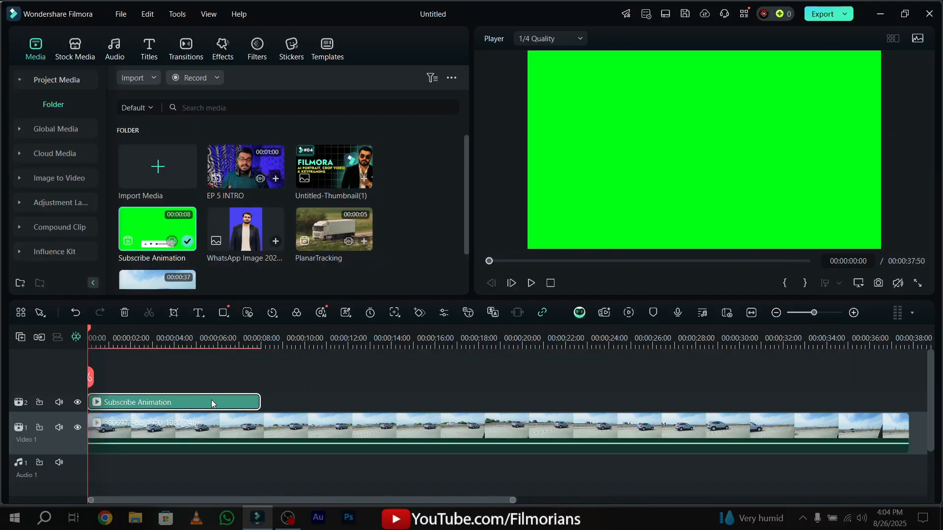
double_click(251, 433)
scroll(107, 140, down, 8)
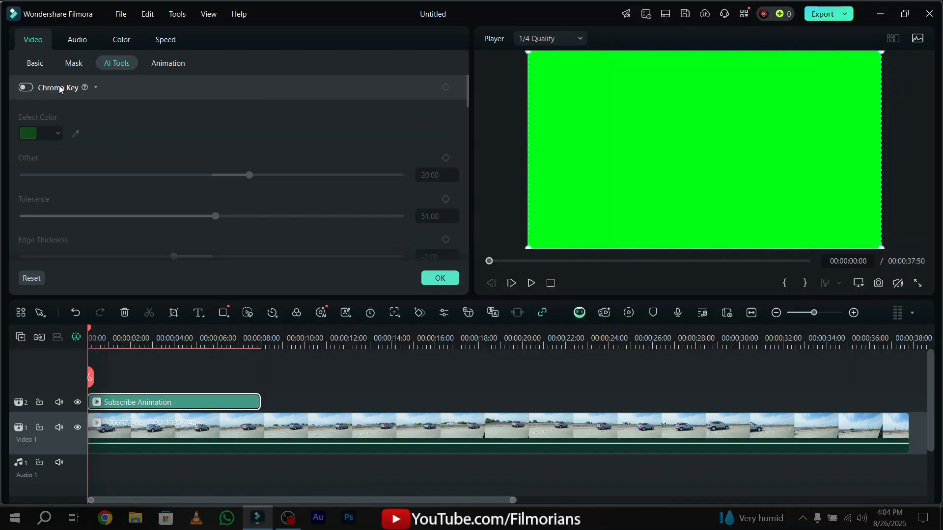
click(25, 87)
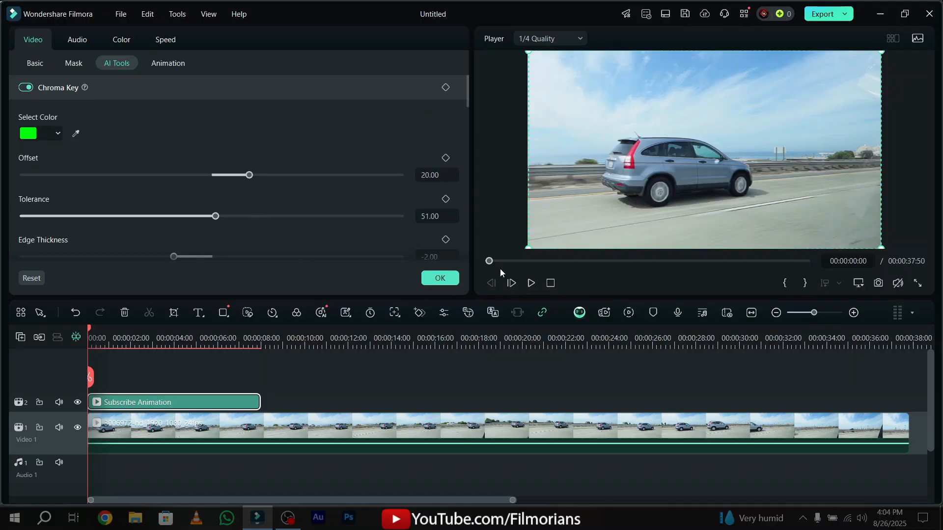
Compare the Subscribe Animation with Chroma Key off and on at 00:00:05:42, leaving it enabled.
drag(512, 258, 534, 268)
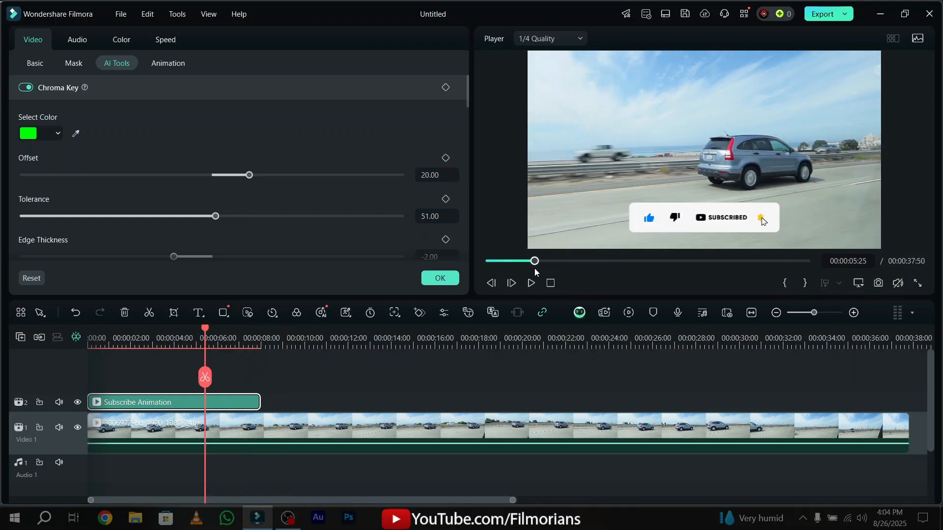
click(26, 88)
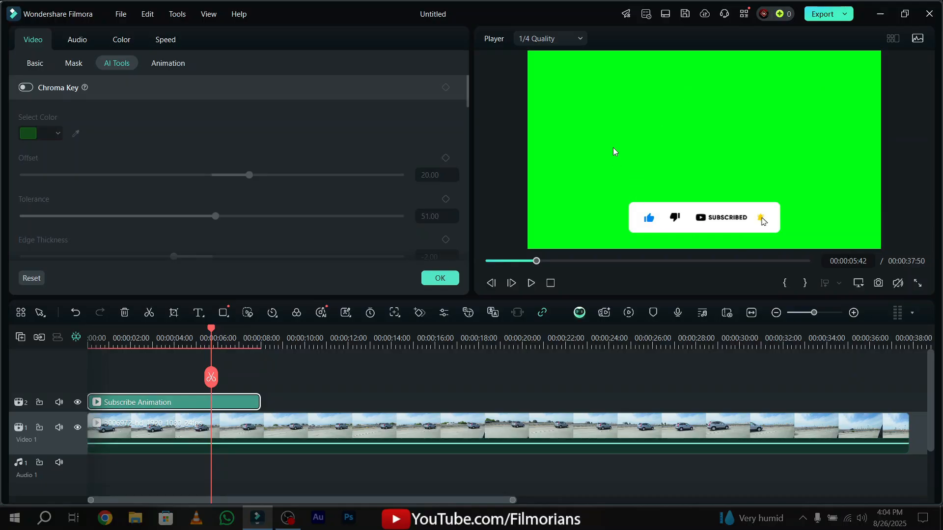
click(26, 88)
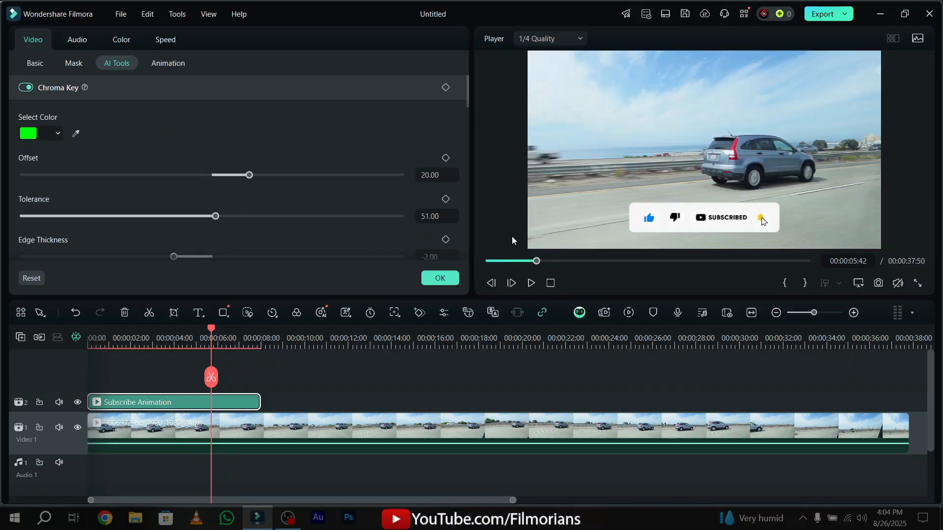
Try a pink swatch as the Chroma Key colour of the Subscribe Animation.
click(52, 138)
click(53, 139)
click(54, 139)
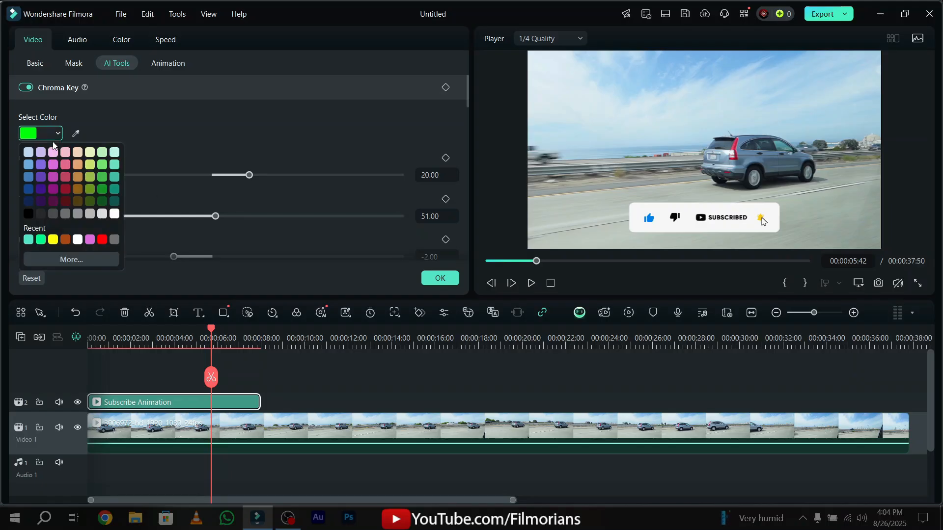
click(55, 139)
click(57, 139)
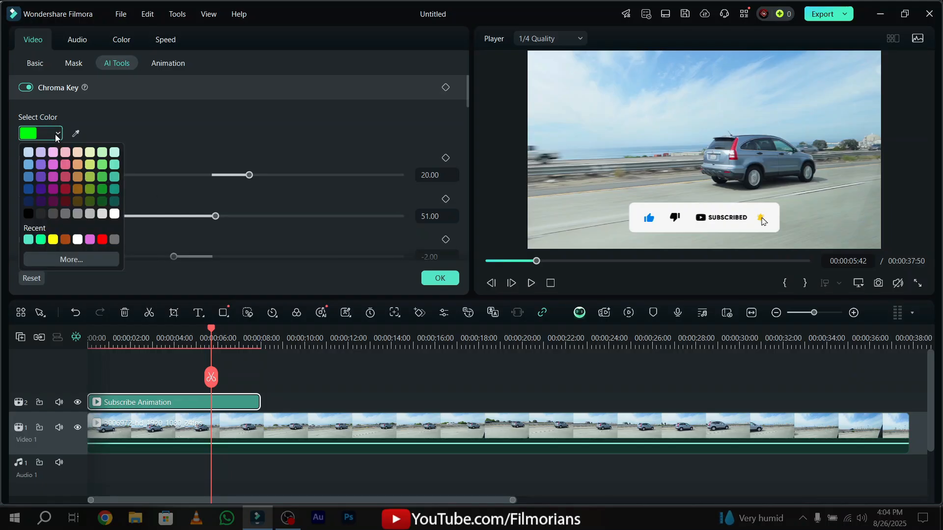
click(65, 166)
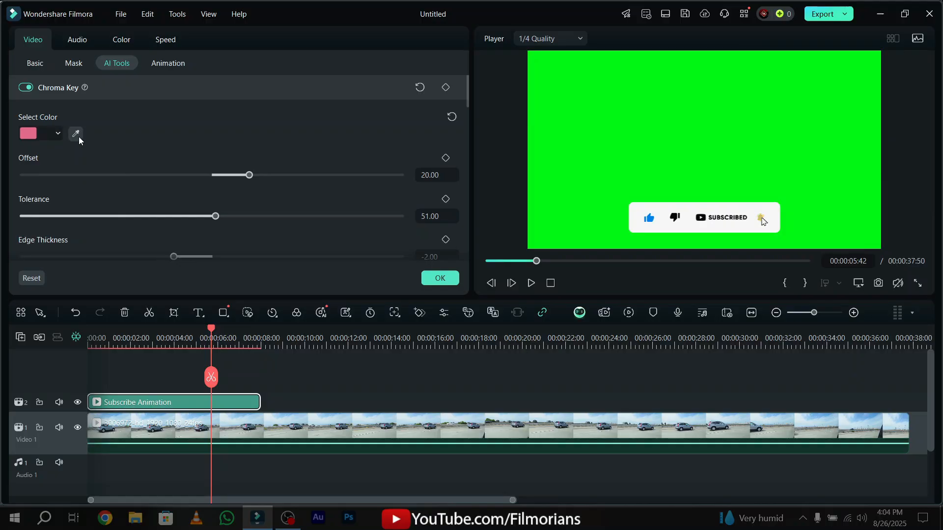
Sample the green background in the preview as the Chroma Key colour of the Subscribe Animation.
click(76, 134)
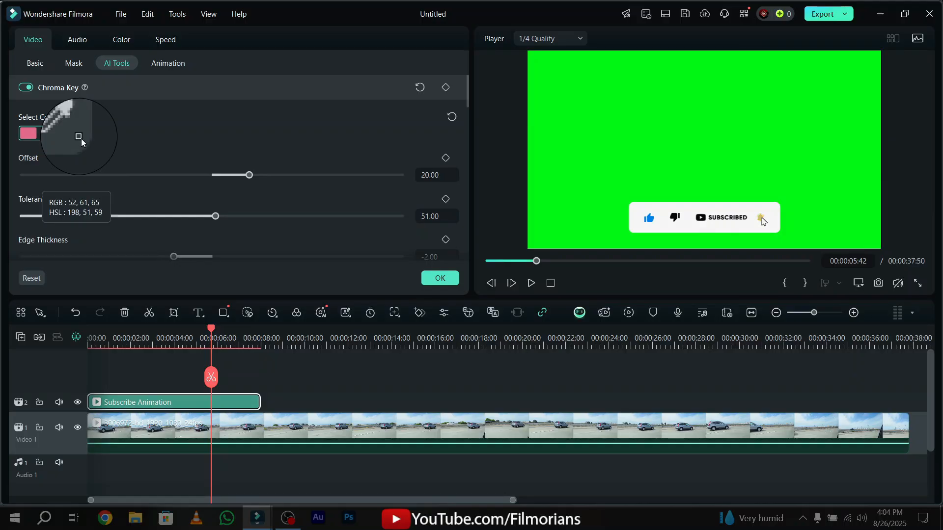
click(615, 158)
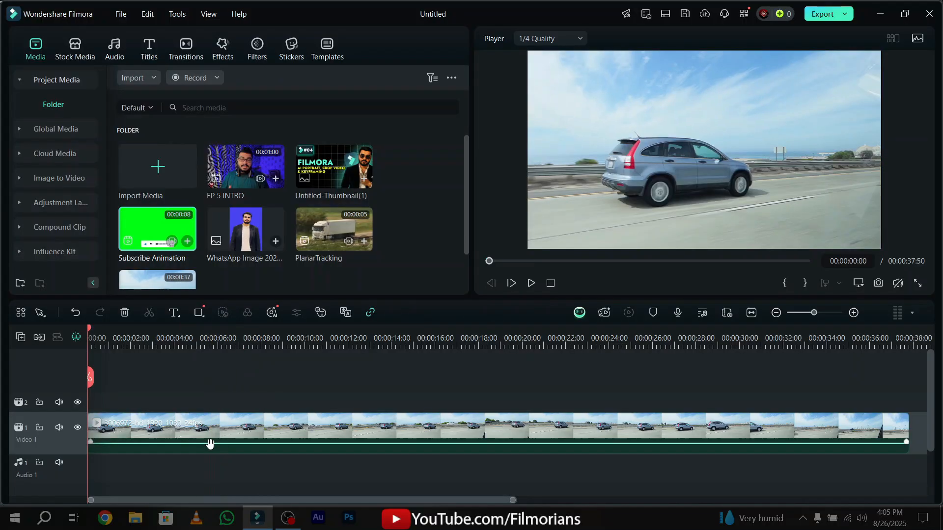
Examine the Chroma Key, AI Portrait Cutout, Smart Cutout and AI Object Remover options of the car clip, collapsing each section.
click(216, 434)
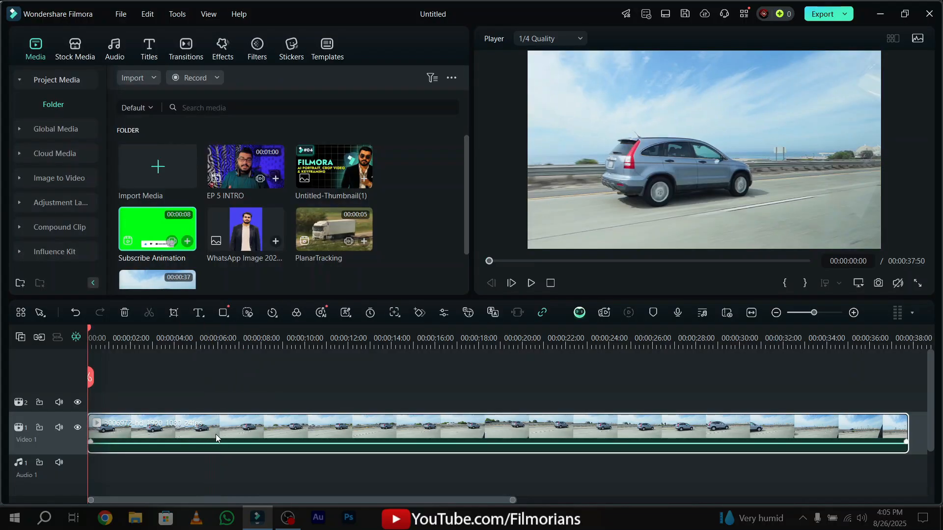
click(54, 86)
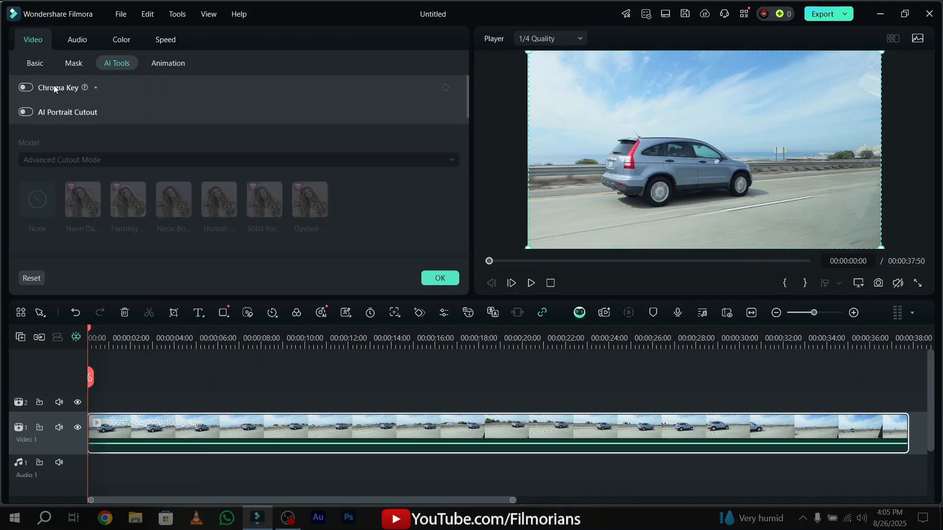
click(71, 113)
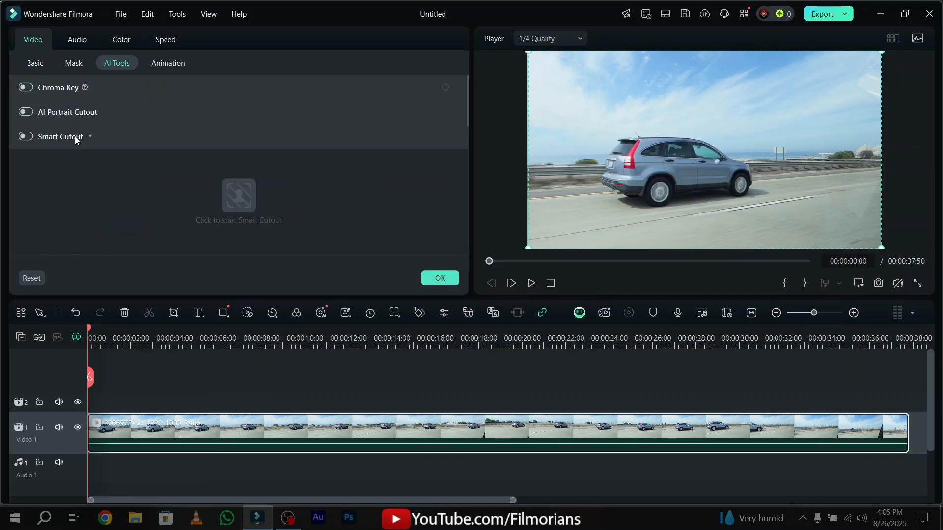
click(72, 136)
click(72, 138)
click(97, 113)
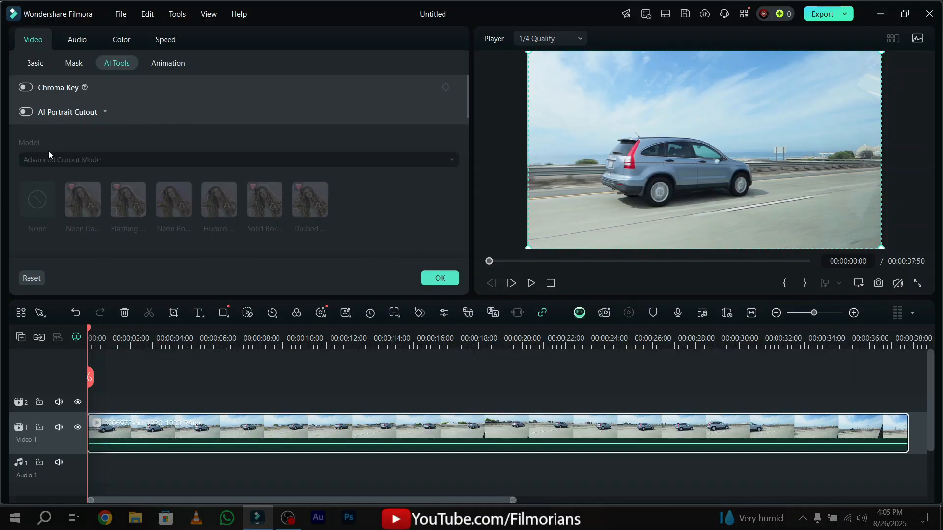
click(74, 112)
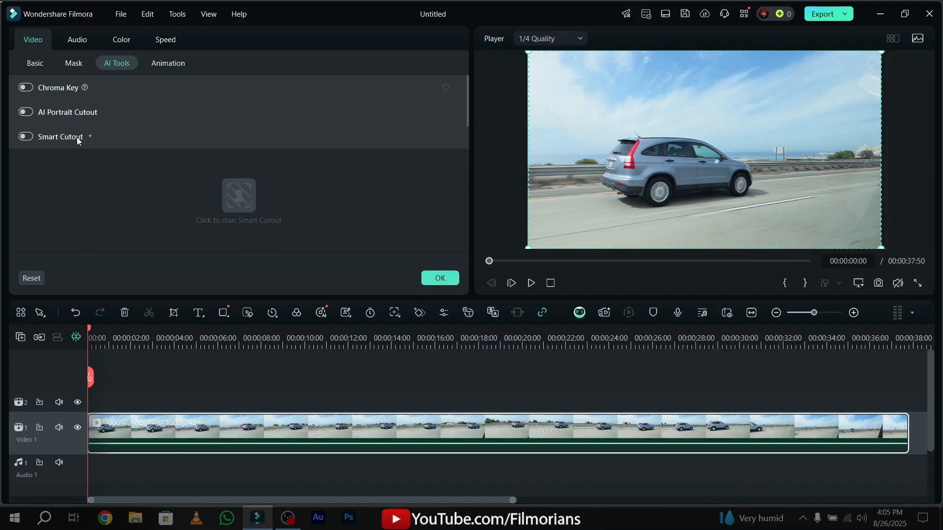
click(77, 138)
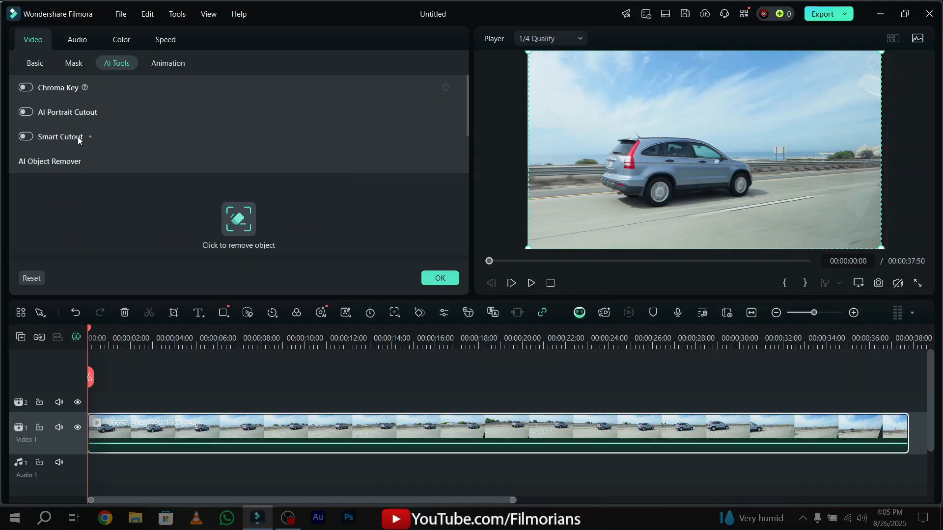
click(54, 165)
scroll(102, 188, down, 2)
scroll(101, 191, up, 2)
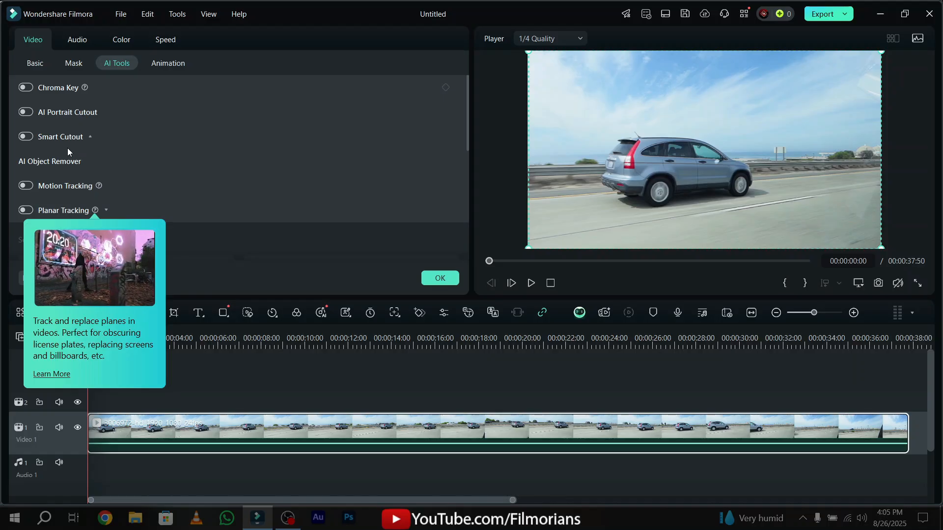
Examine the Stabilization, Video Denoise, AI Video Enhancer and Lens Correction options of the car clip.
scroll(74, 178, down, 3)
click(74, 178)
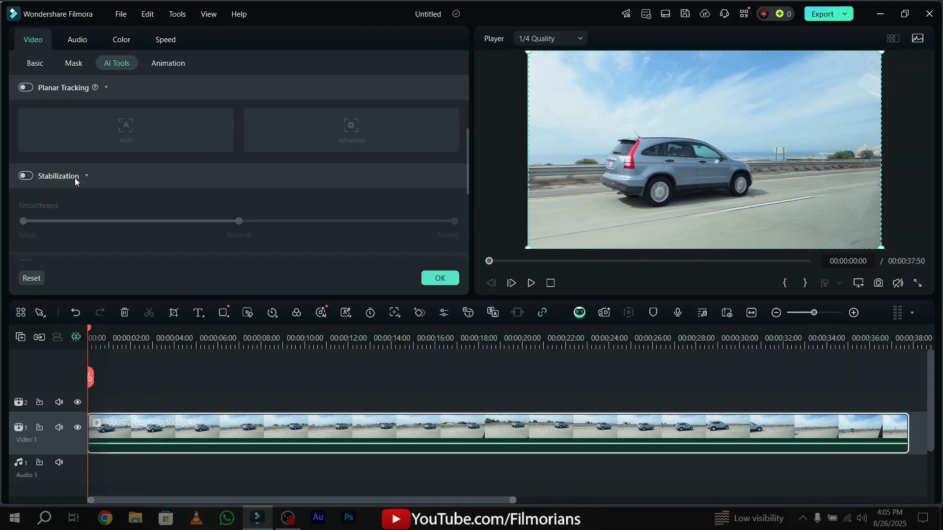
click(75, 178)
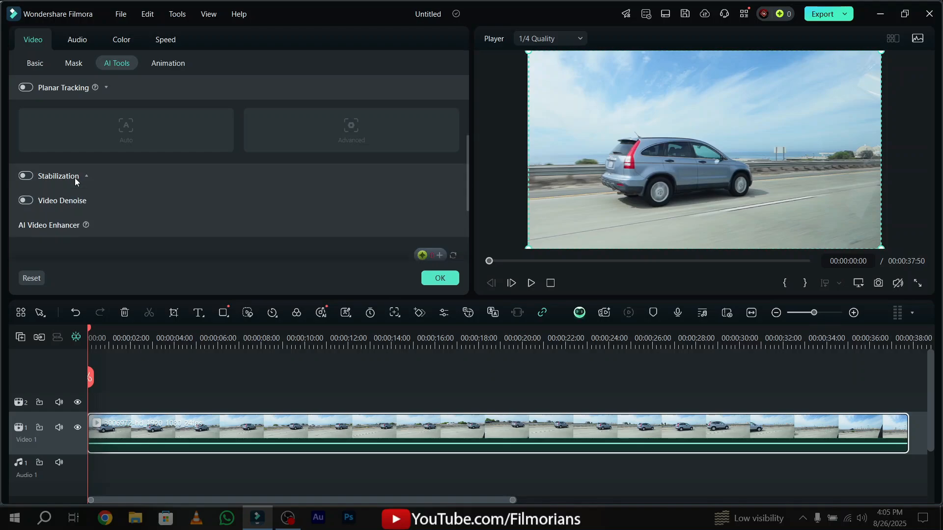
click(89, 204)
scroll(111, 210, down, 3)
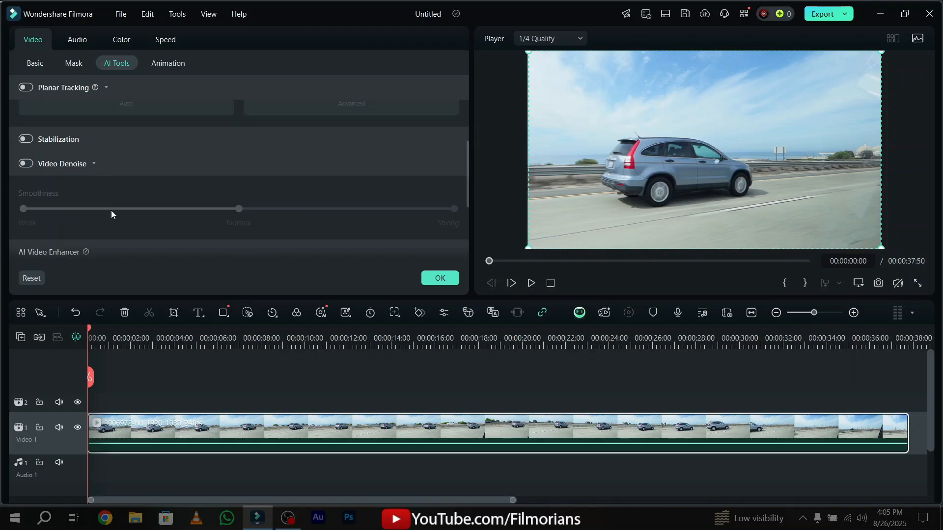
scroll(98, 157, up, 2)
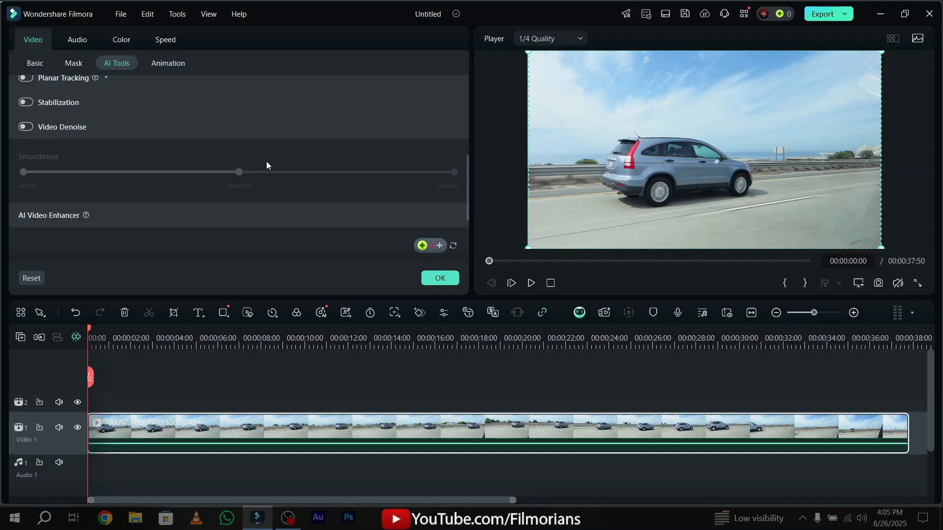
scroll(238, 157, down, 2)
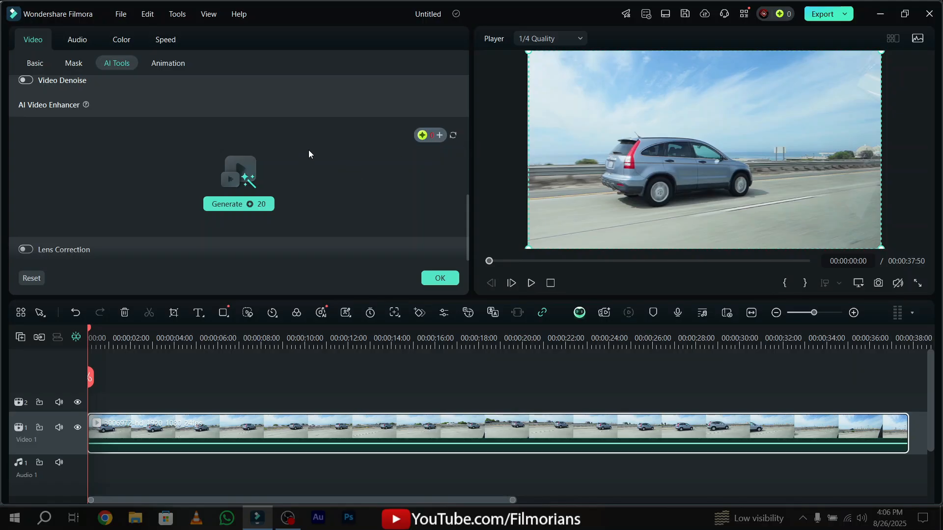
scroll(161, 164, up, 1)
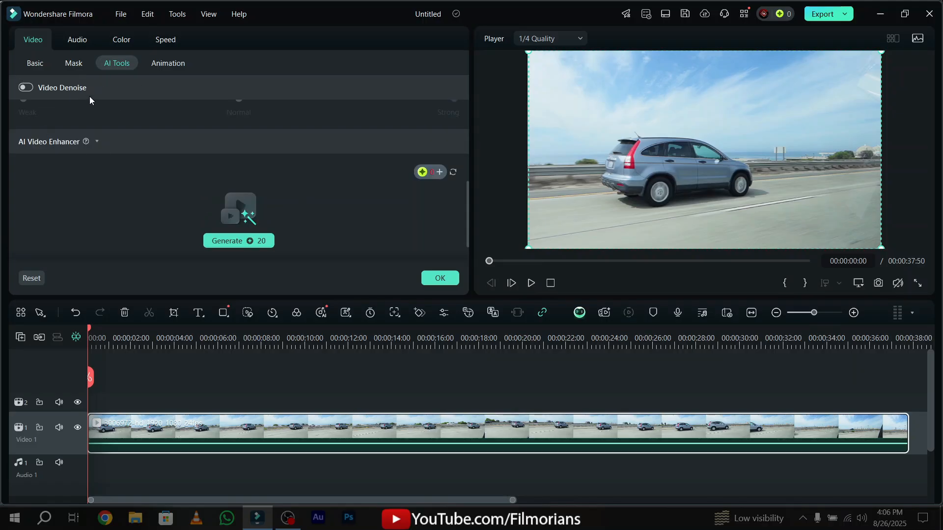
scroll(255, 124, down, 1)
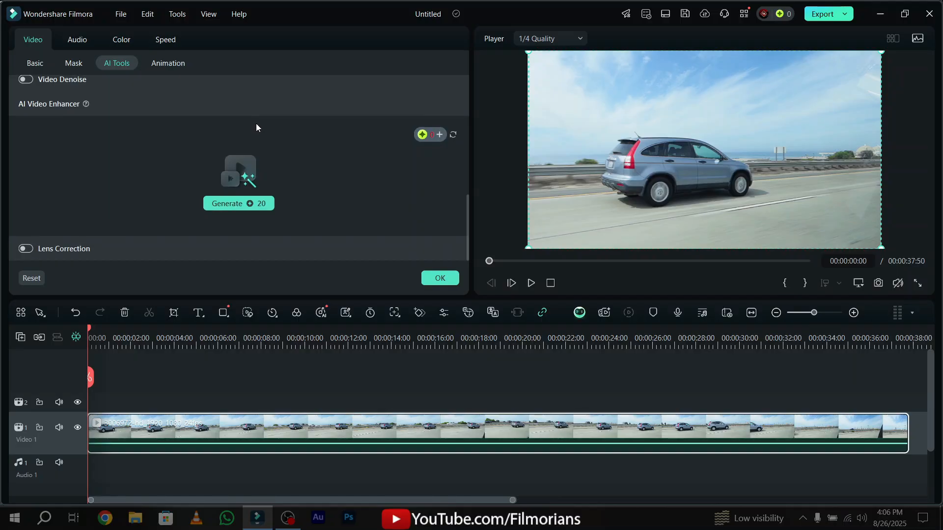
click(51, 253)
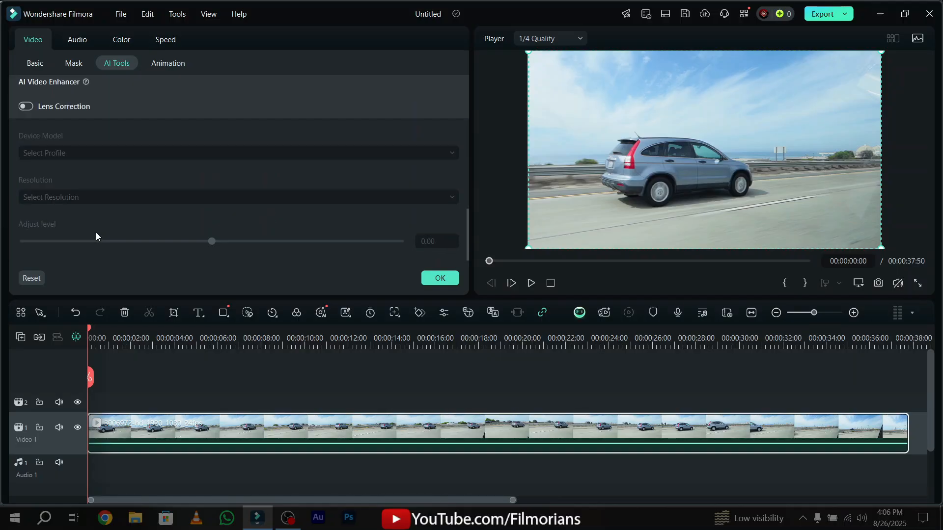
Review the car clip's full list of AI tools, collapsing the AI Video Enhancer section.
scroll(172, 198, up, 6)
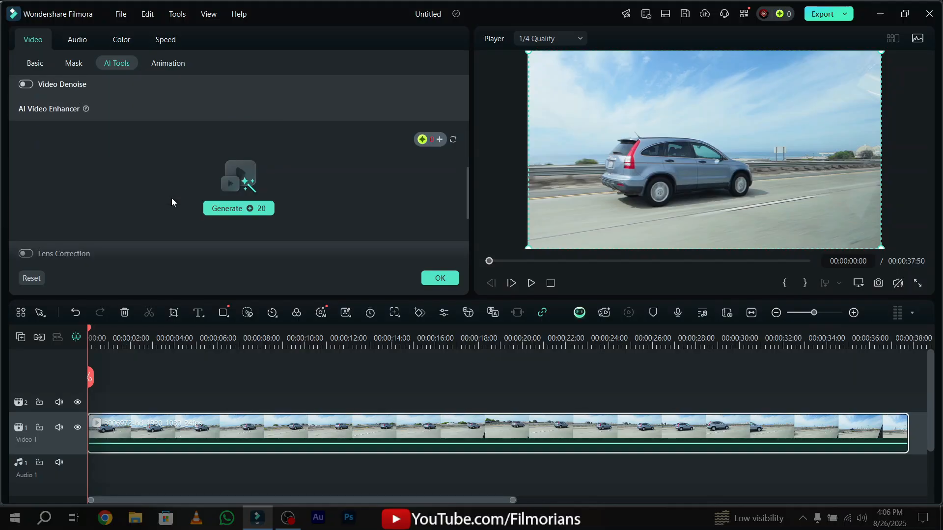
scroll(171, 198, up, 1)
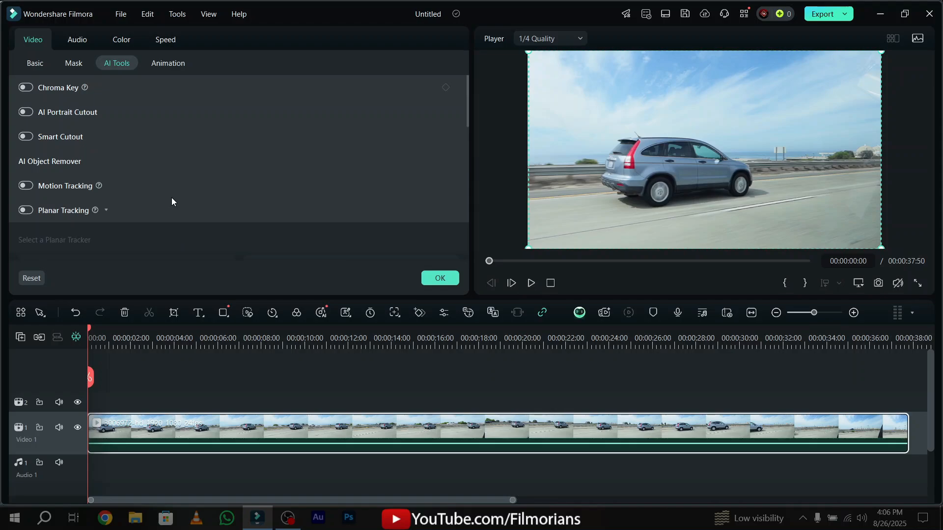
scroll(164, 207, down, 4)
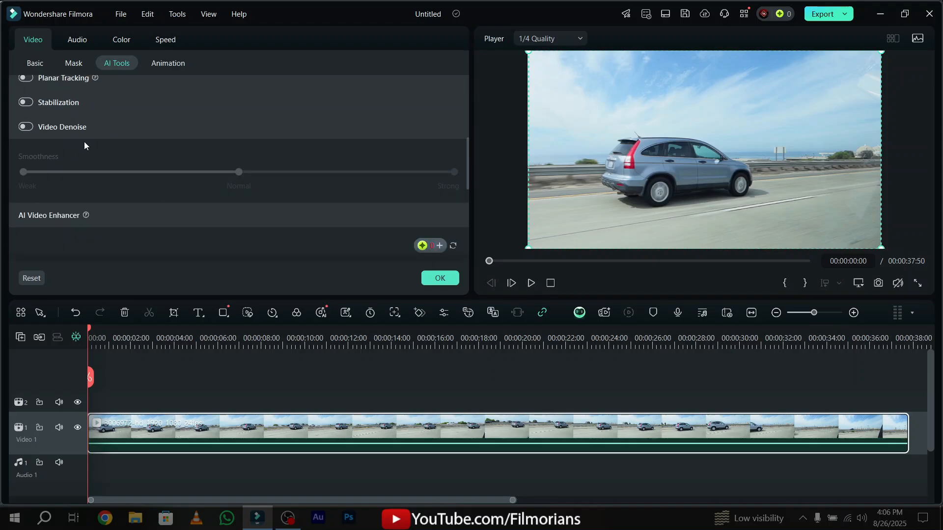
click(75, 220)
scroll(78, 217, down, 4)
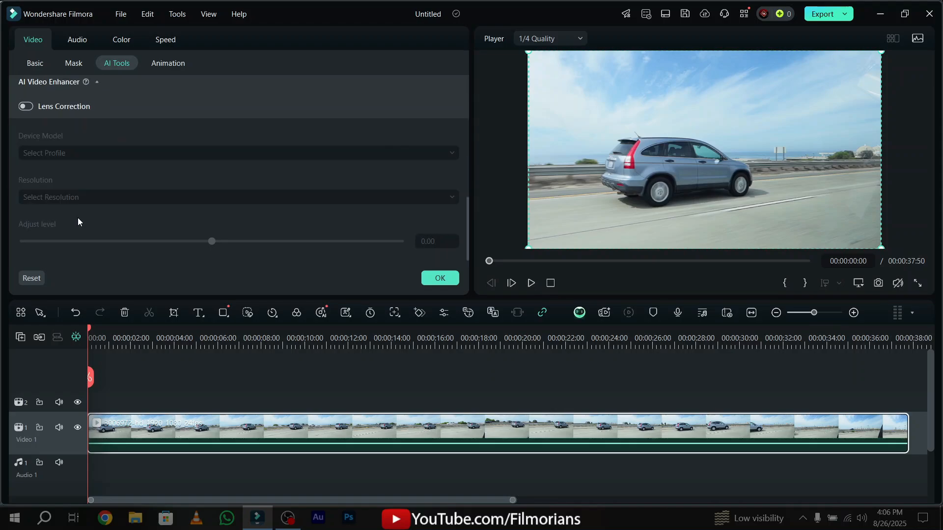
scroll(77, 217, up, 7)
scroll(78, 217, down, 7)
scroll(77, 217, up, 3)
scroll(77, 217, down, 3)
scroll(78, 222, up, 7)
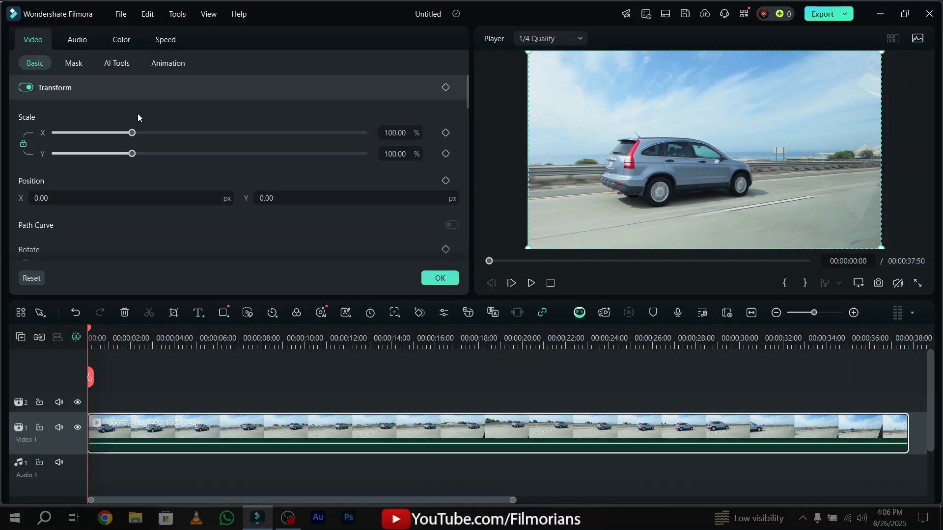
Examine the car clip's basic transform and compositing settings, including the list of blend modes, and close its properties.
scroll(122, 121, down, 3)
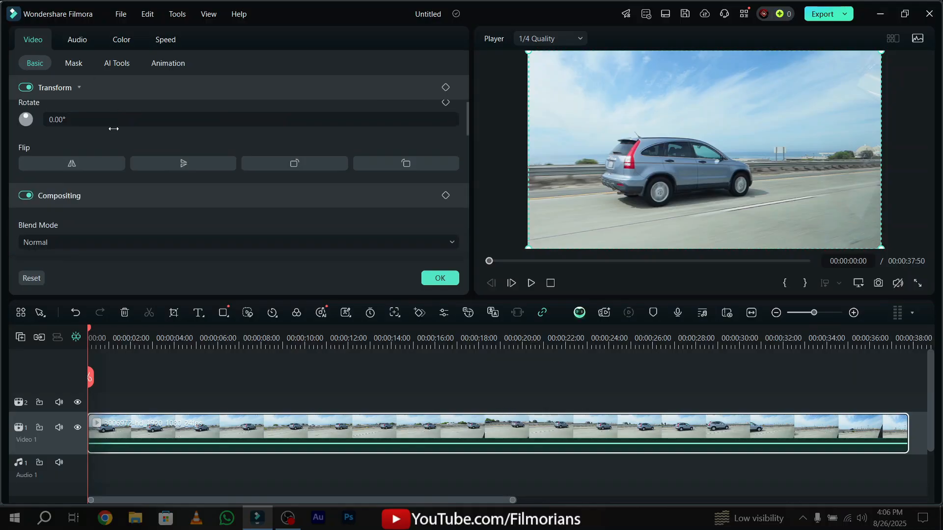
scroll(113, 129, down, 1)
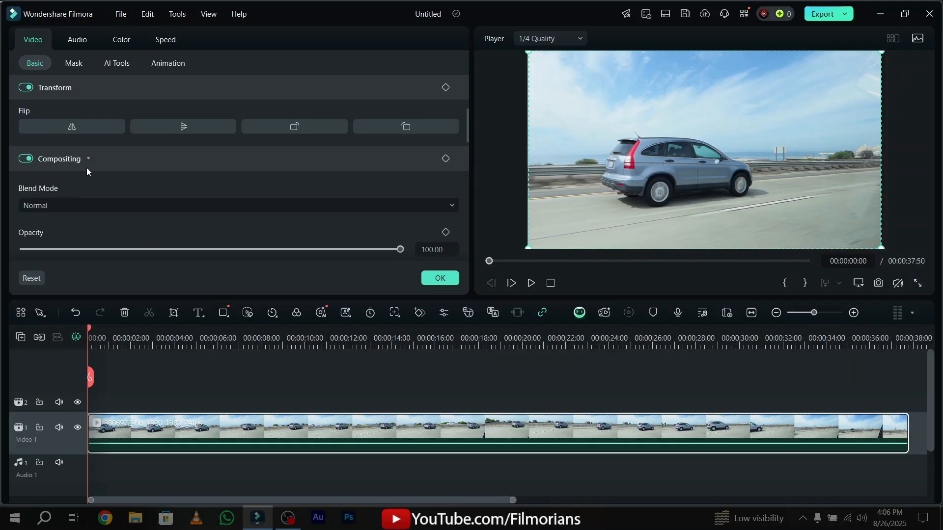
click(85, 209)
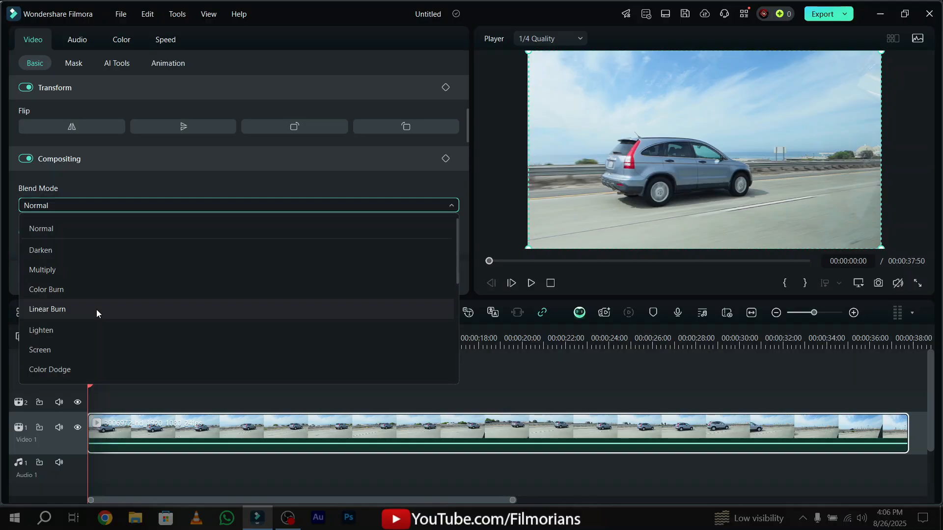
scroll(95, 355, down, 2)
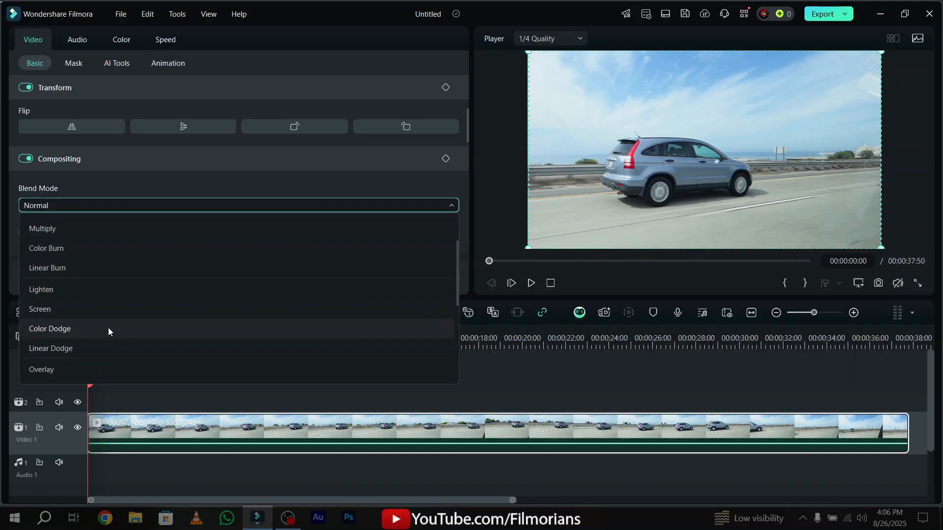
scroll(122, 369, down, 4)
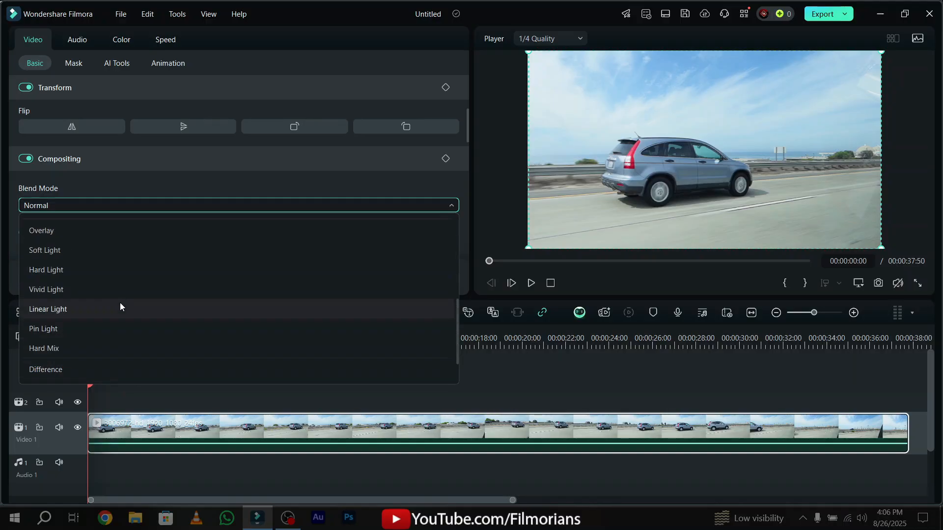
scroll(148, 276, up, 5)
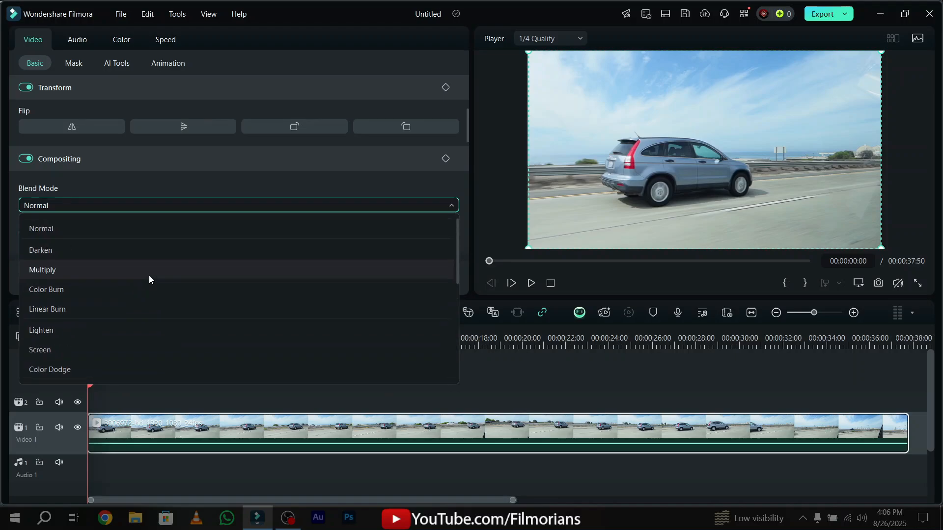
click(312, 234)
click(440, 278)
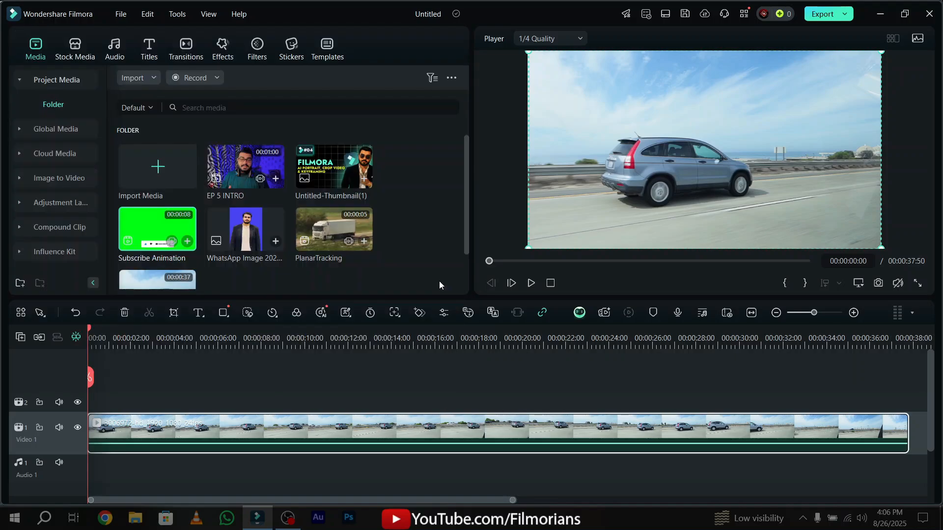
Place the WhatsApp image at the start of the track above the car clip and crop it to the man's head and shoulders at 3024 x 1701.
drag(247, 237, 137, 390)
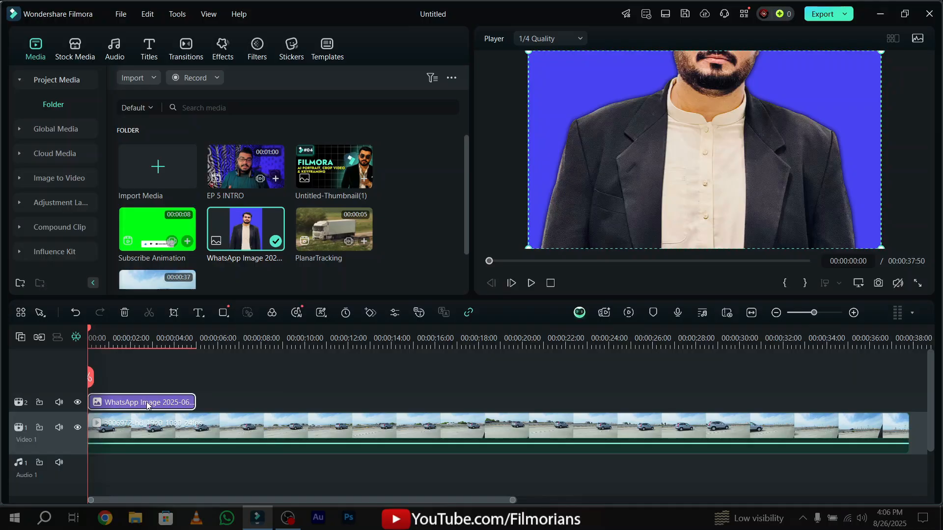
click(175, 313)
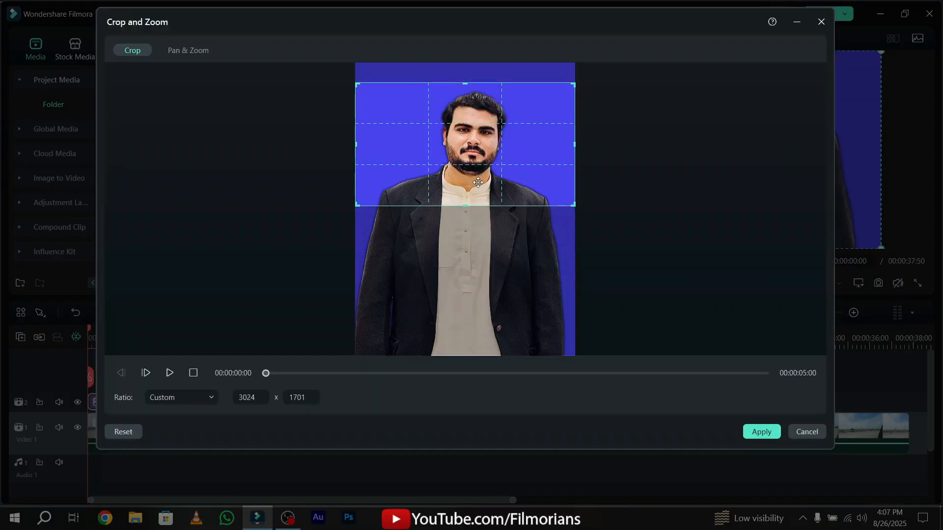
drag(479, 182, 479, 188)
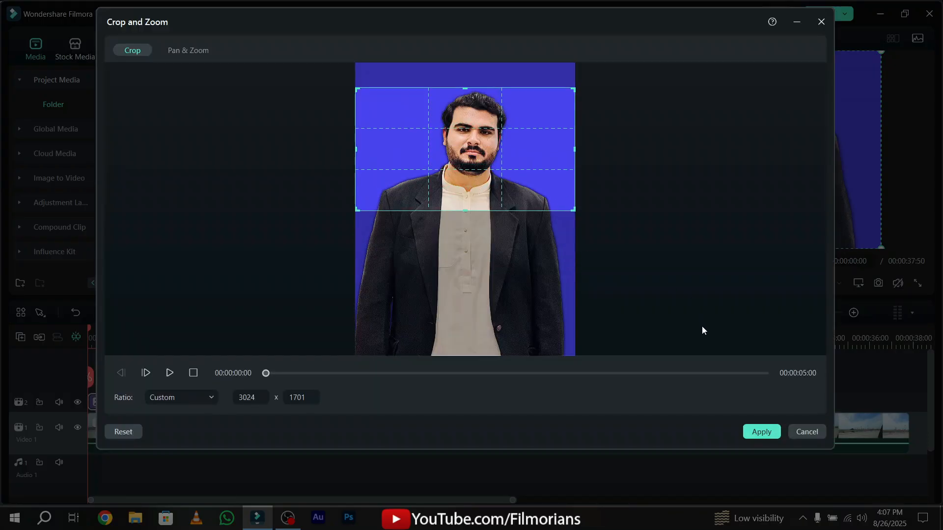
click(755, 431)
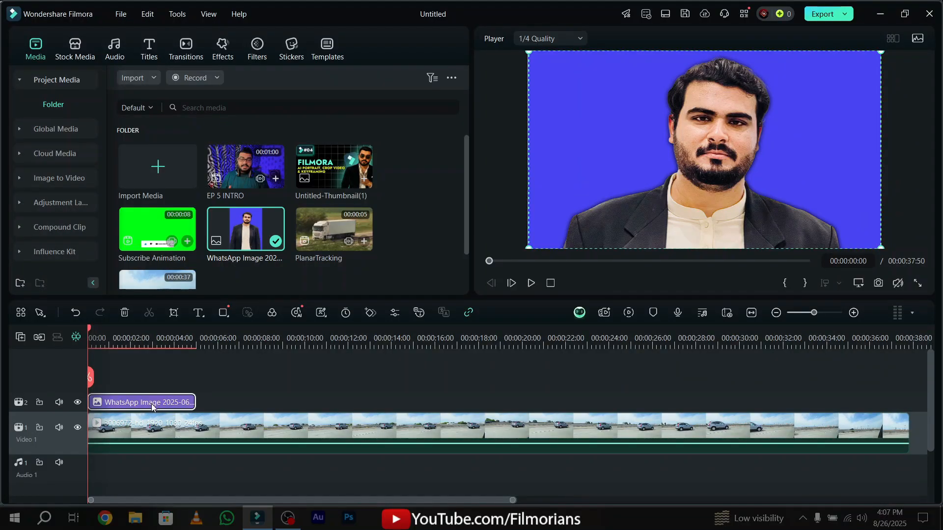
Try the Darken blend mode on the WhatsApp image and switch it to Multiply.
double_click(151, 404)
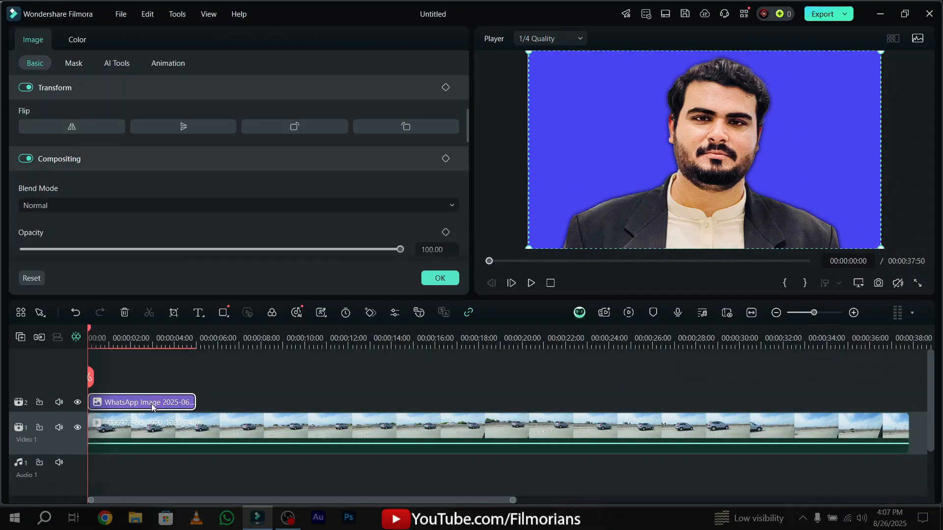
click(62, 204)
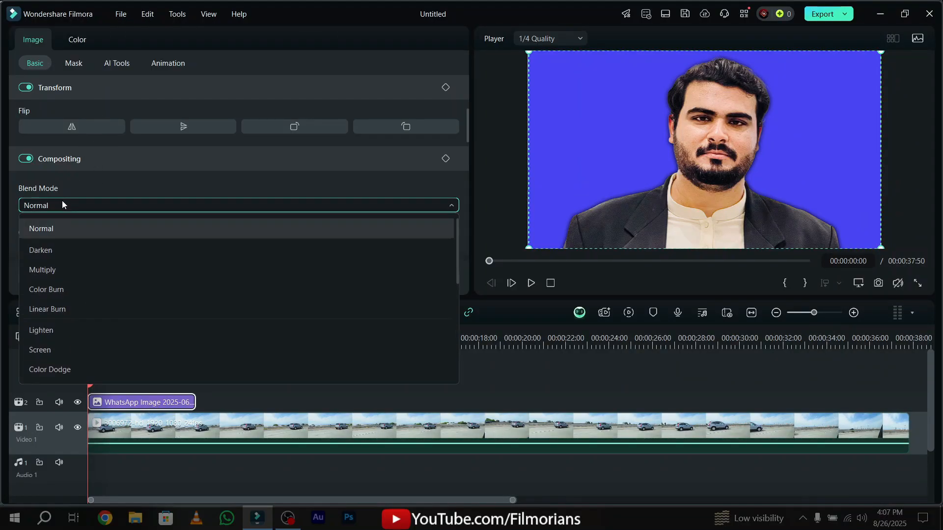
click(59, 251)
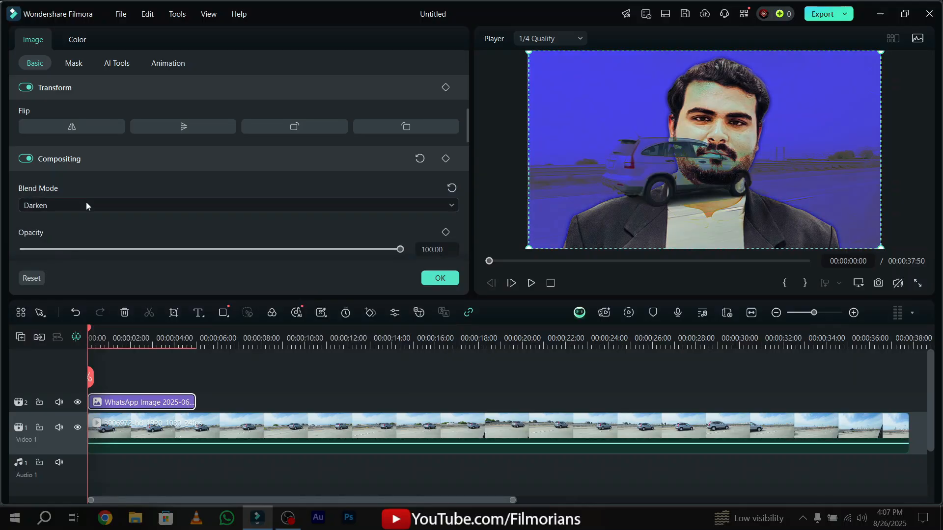
scroll(87, 205, down, 1)
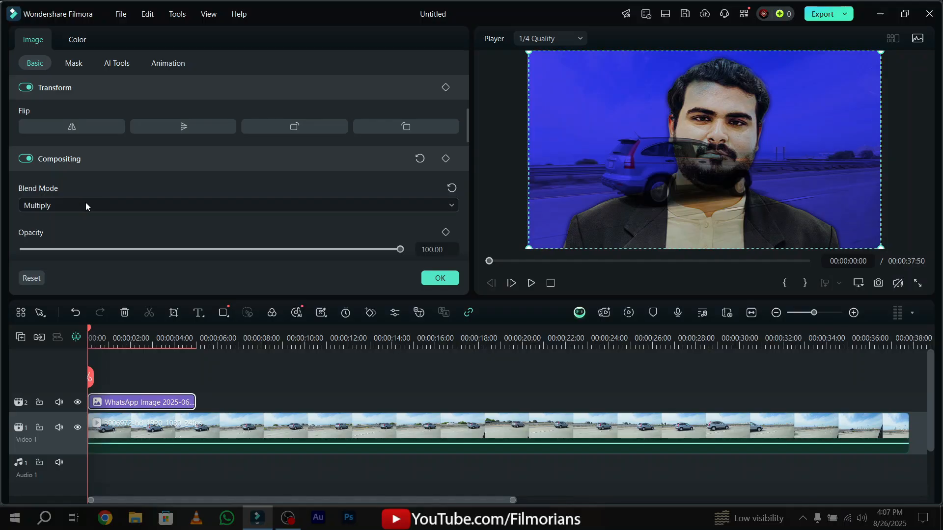
Try the Linear Burn and Overlay blend modes on the WhatsApp image over the car clip.
scroll(84, 203, down, 4)
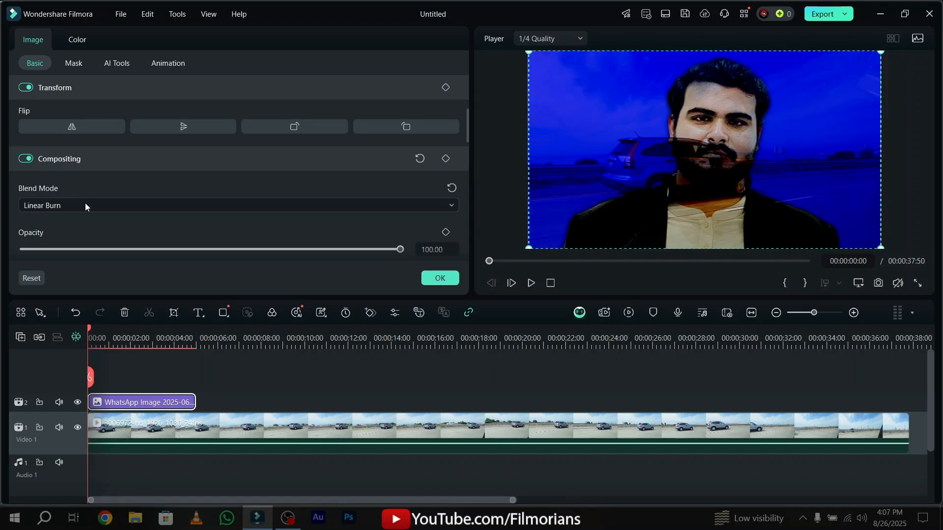
scroll(84, 202, down, 4)
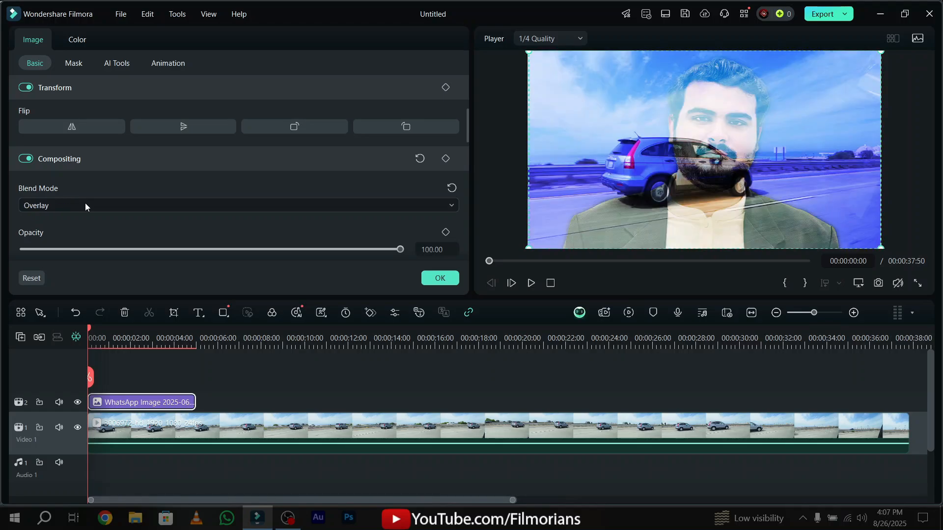
scroll(84, 202, down, 1)
scroll(84, 202, up, 2)
drag(499, 263, 477, 266)
Try the Vivid Light and Pin Light blend modes on the WhatsApp image and remove the image from the timeline.
scroll(241, 203, down, 3)
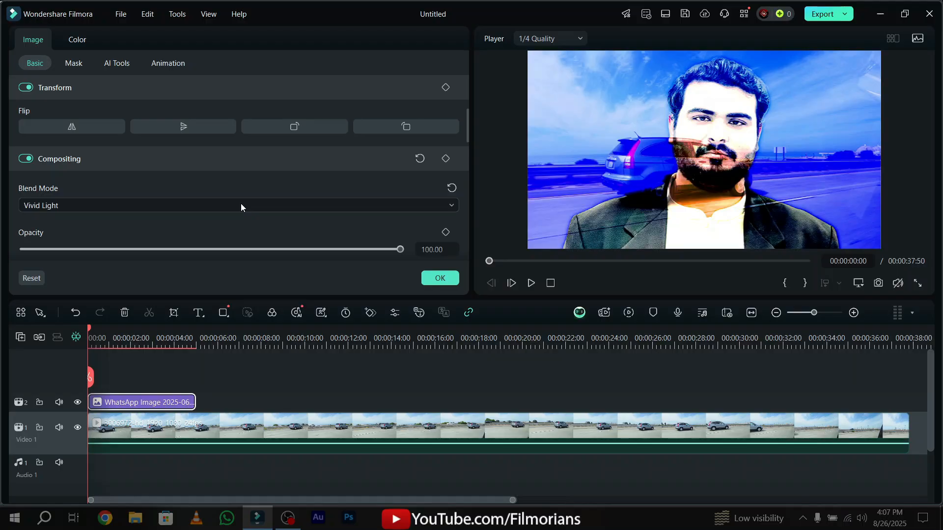
scroll(241, 203, down, 1)
scroll(240, 207, down, 1)
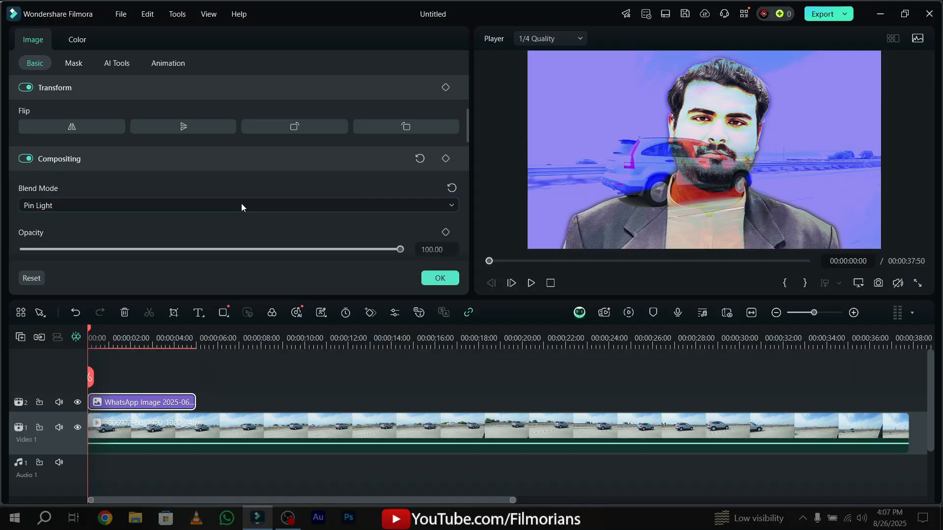
drag(395, 249, 489, 263)
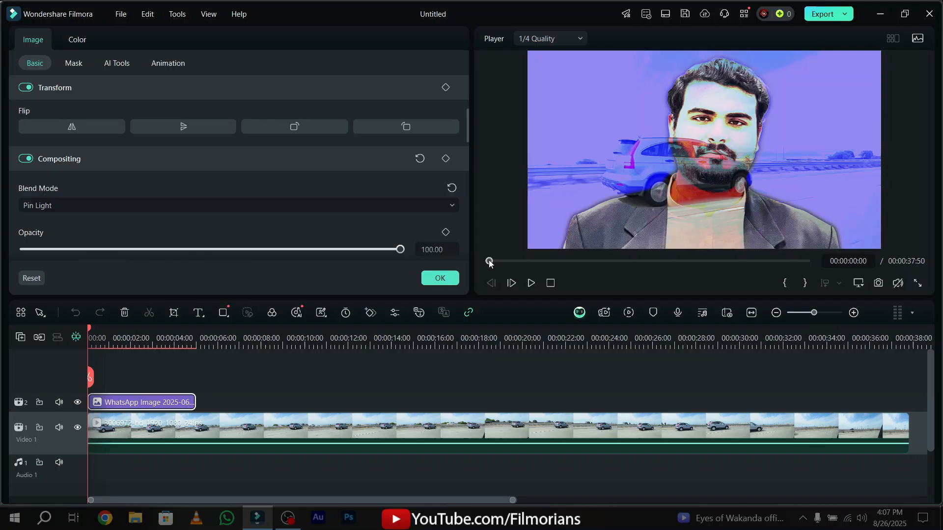
click(275, 203)
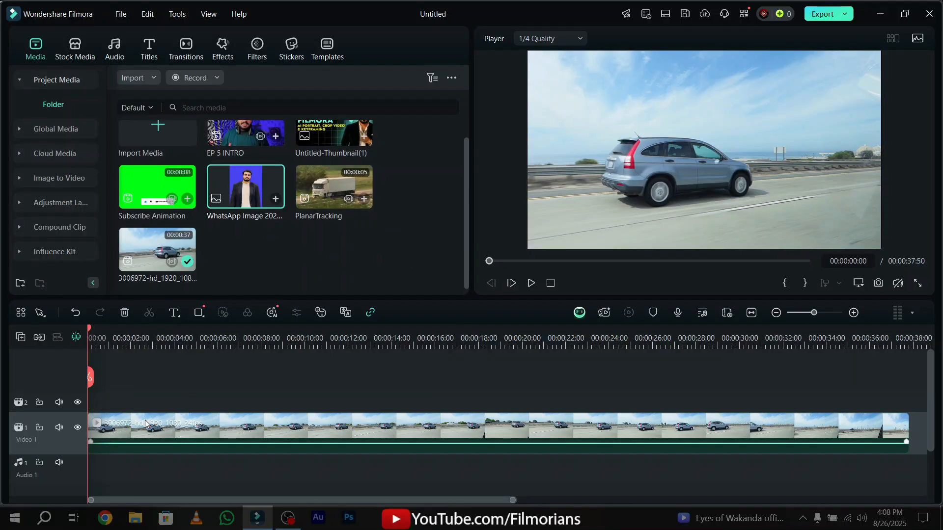
Draw a closed Draw Mask path around the car's outline on the car clip.
double_click(145, 425)
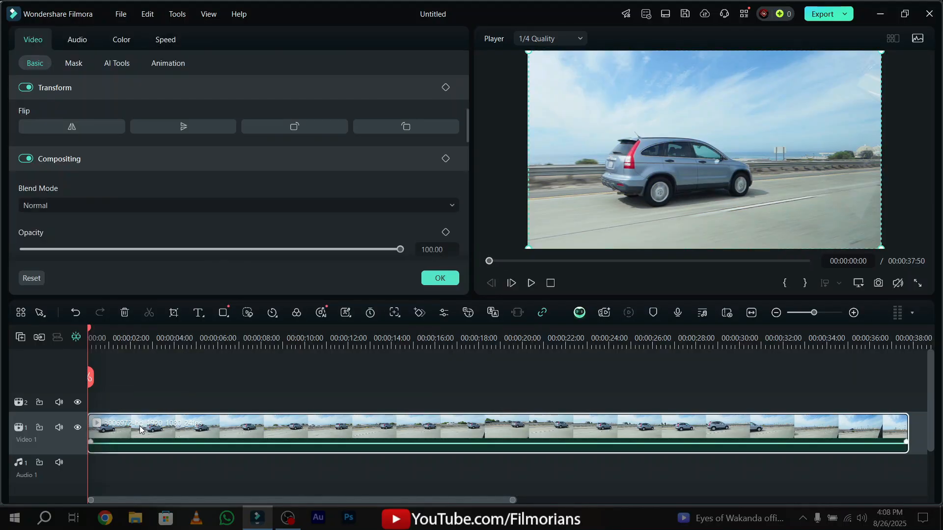
click(80, 68)
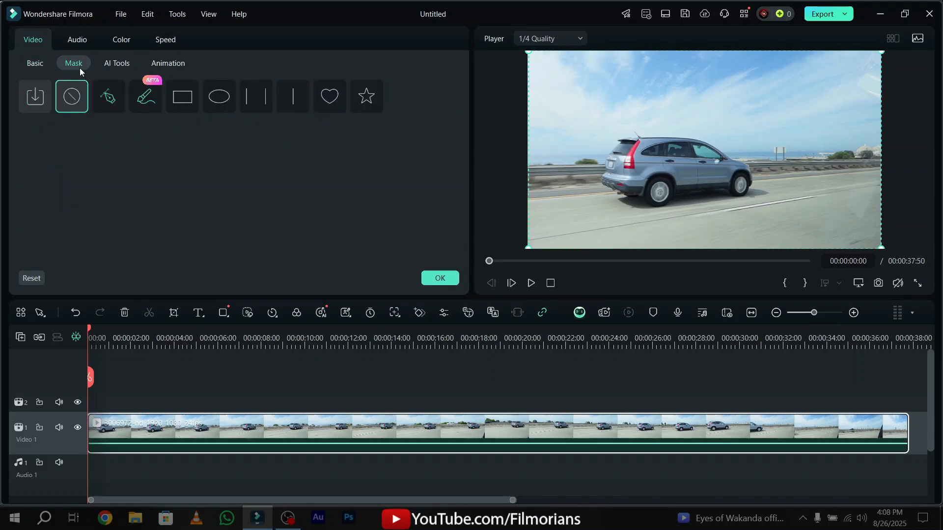
click(108, 98)
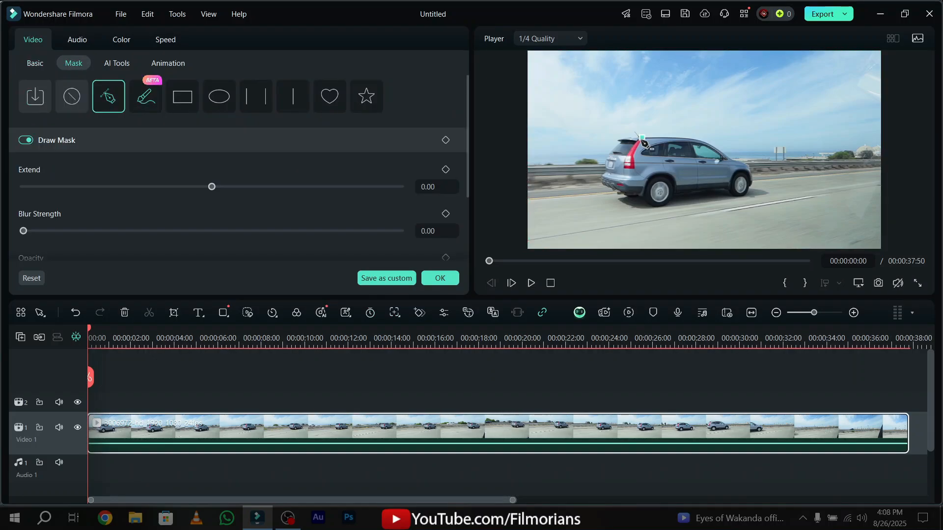
click(663, 139)
drag(665, 140, 636, 136)
click(671, 135)
click(701, 142)
click(721, 151)
click(739, 165)
click(753, 179)
click(747, 189)
click(727, 188)
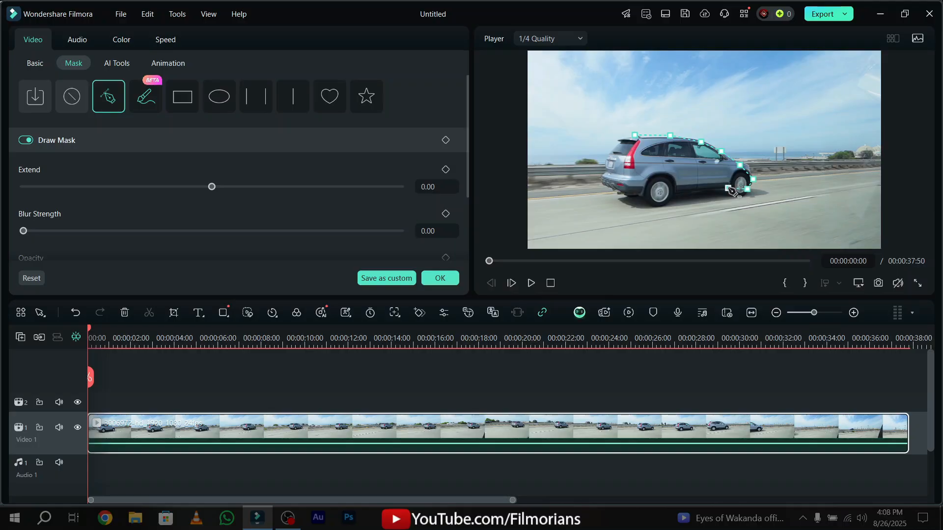
click(700, 190)
click(687, 190)
click(674, 193)
click(665, 208)
click(623, 191)
click(611, 186)
click(597, 181)
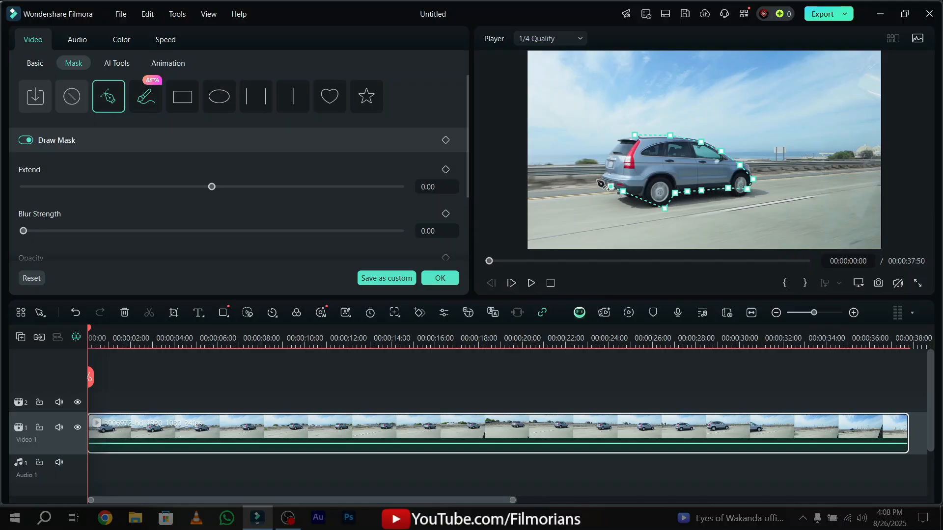
click(607, 167)
click(612, 150)
click(619, 142)
click(634, 135)
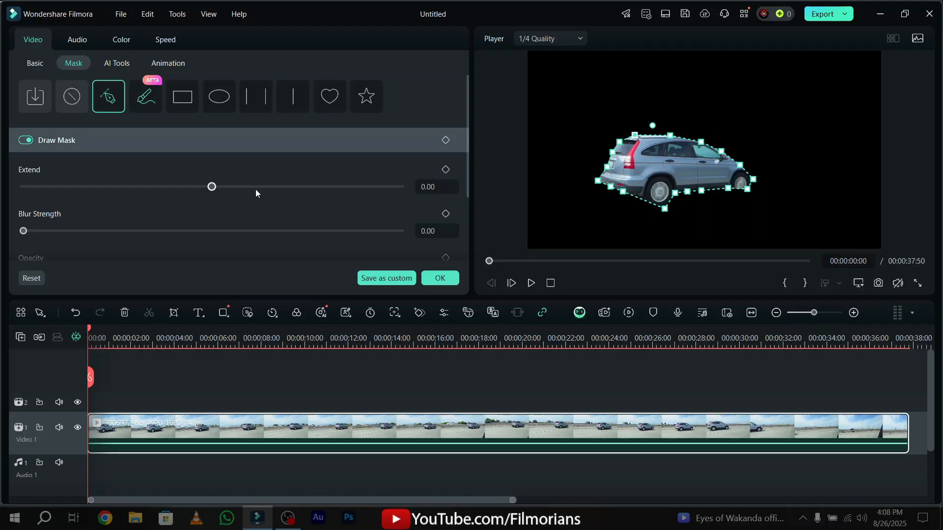
Set the draw mask's Extend to 9.77 and Blur Strength to 27.85, invert the mask and accept it.
drag(257, 190, 220, 169)
drag(45, 229, 128, 230)
scroll(225, 213, down, 1)
scroll(263, 199, down, 2)
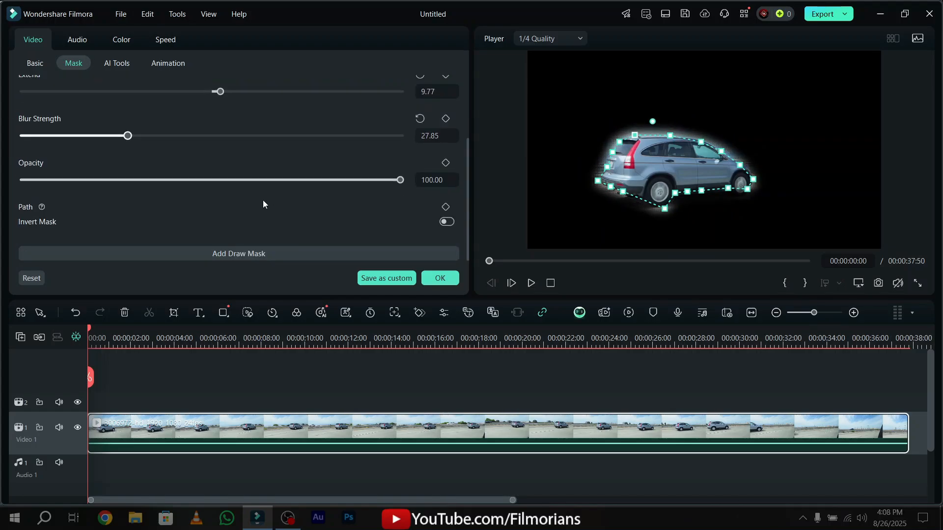
click(446, 222)
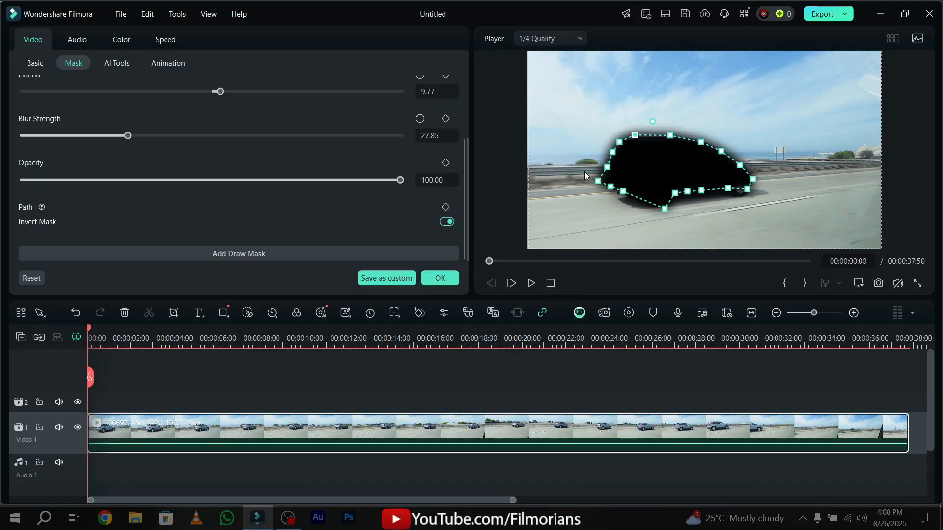
click(455, 284)
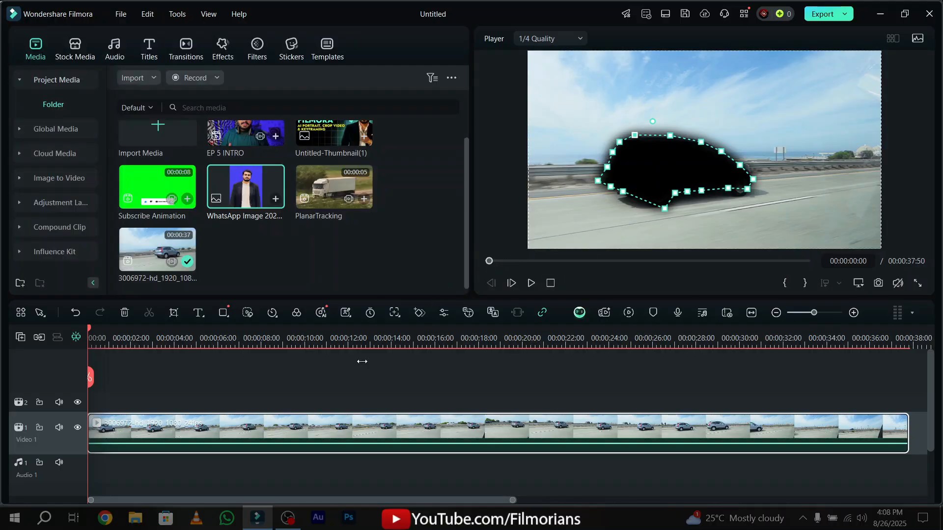
Move the masked car clip up to the Video 3 track, place the WhatsApp image beneath it at the start and scrub through the result.
drag(242, 427, 228, 366)
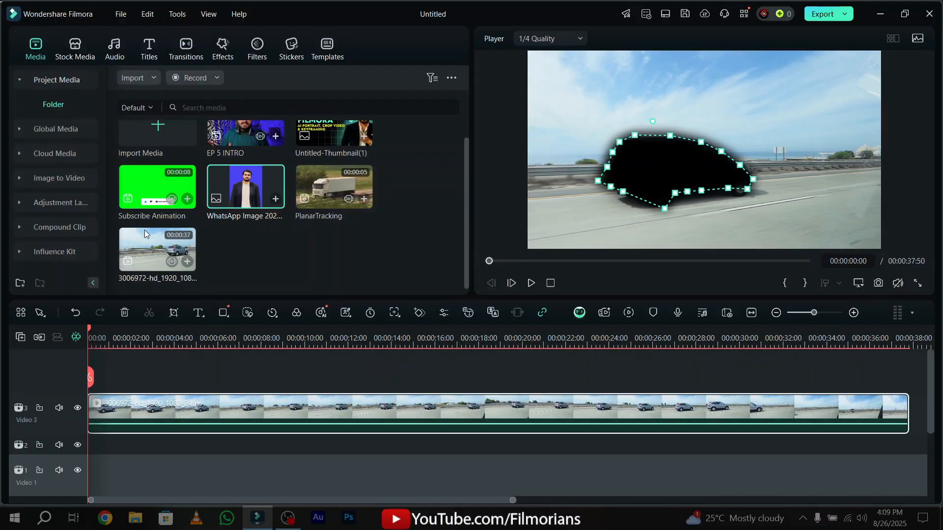
drag(243, 186, 90, 445)
click(134, 345)
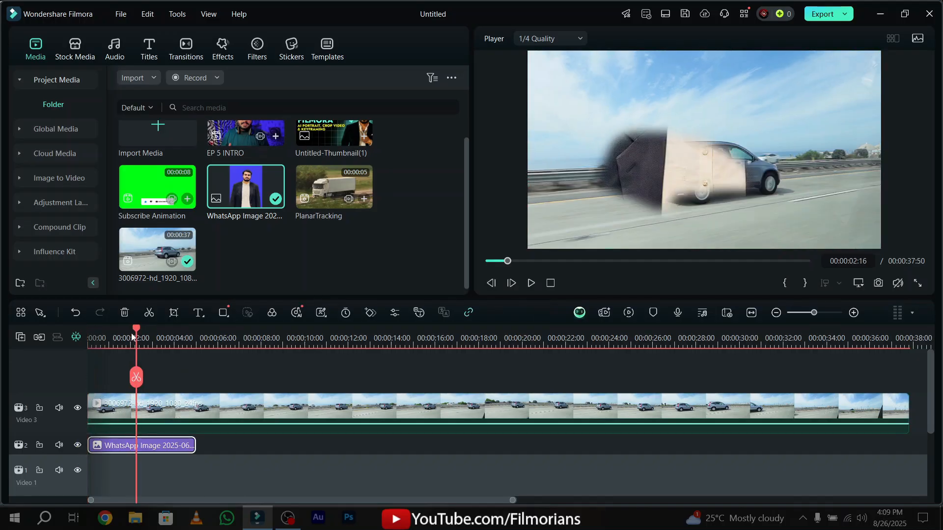
drag(134, 345, 96, 345)
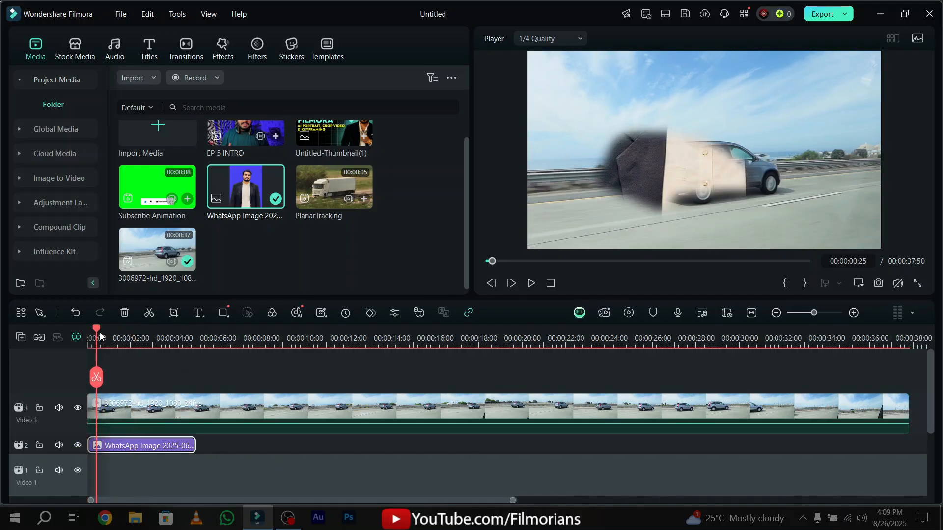
Crop the WhatsApp image around the man's head at 2418 x 1417, preview the composite and return to the timeline's start.
click(174, 314)
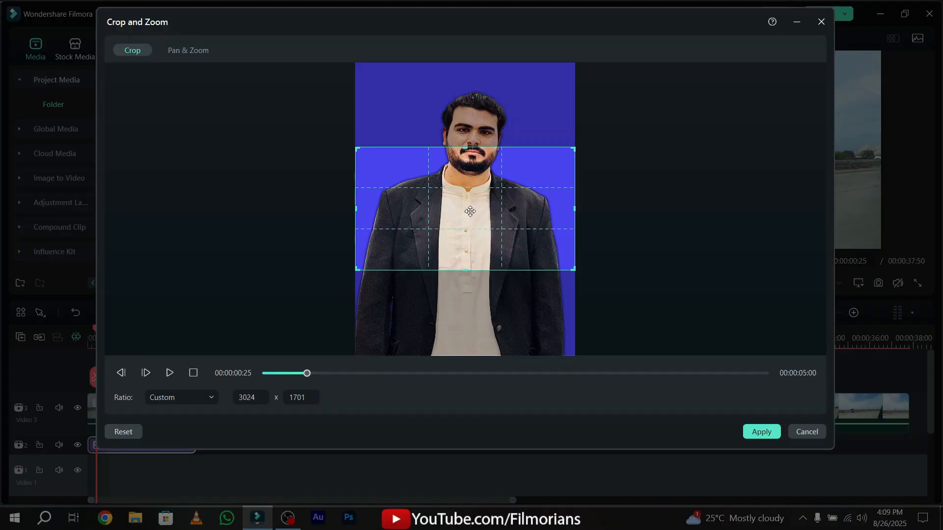
drag(509, 193, 501, 133)
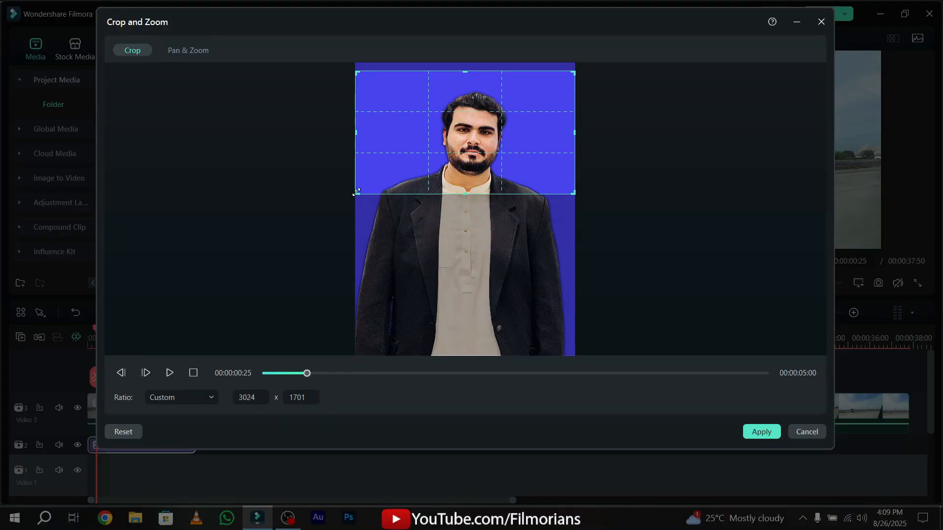
drag(357, 193, 400, 173)
drag(488, 124, 488, 128)
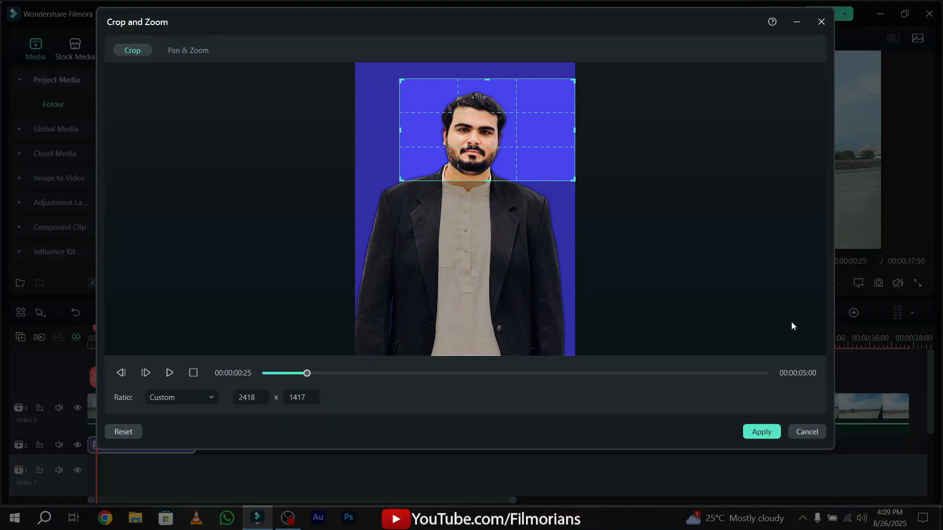
click(762, 432)
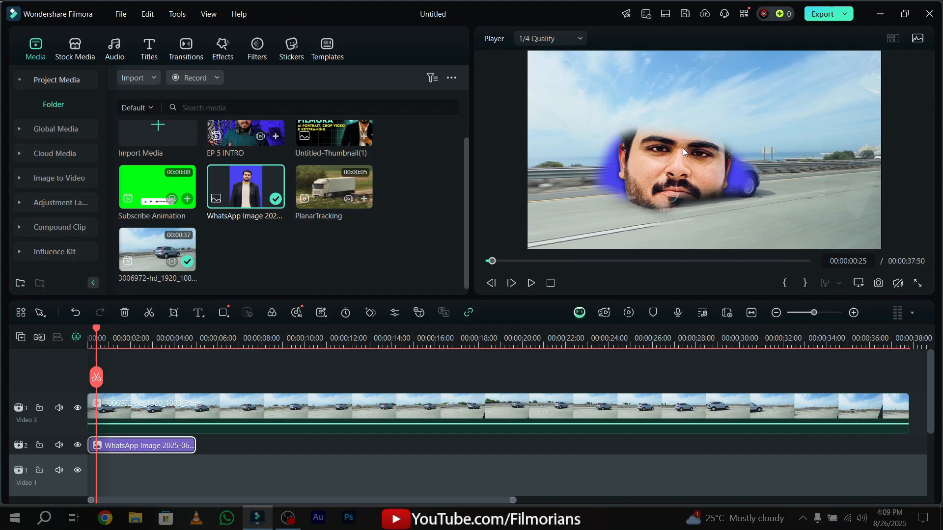
click(142, 332)
drag(142, 332, 88, 330)
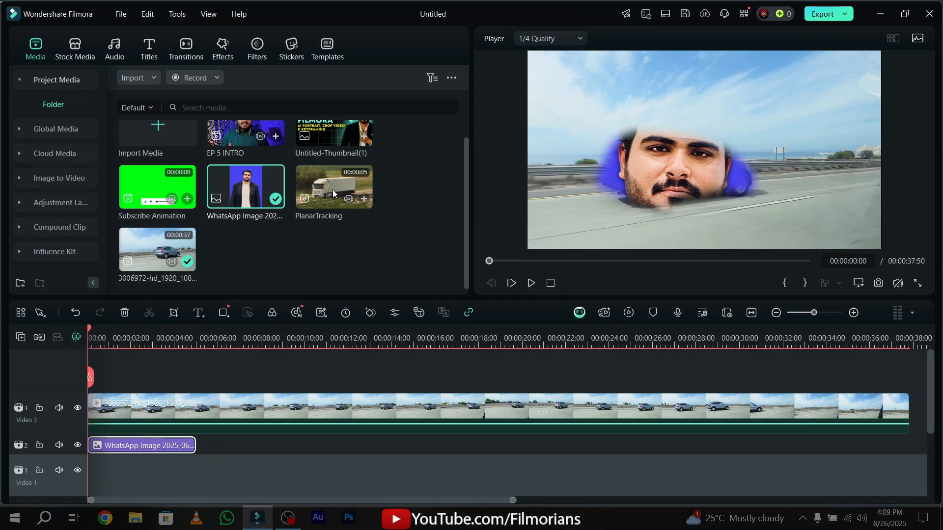
Try a rectangle mask on the WhatsApp image and shift the car clip slightly in the preview.
double_click(152, 447)
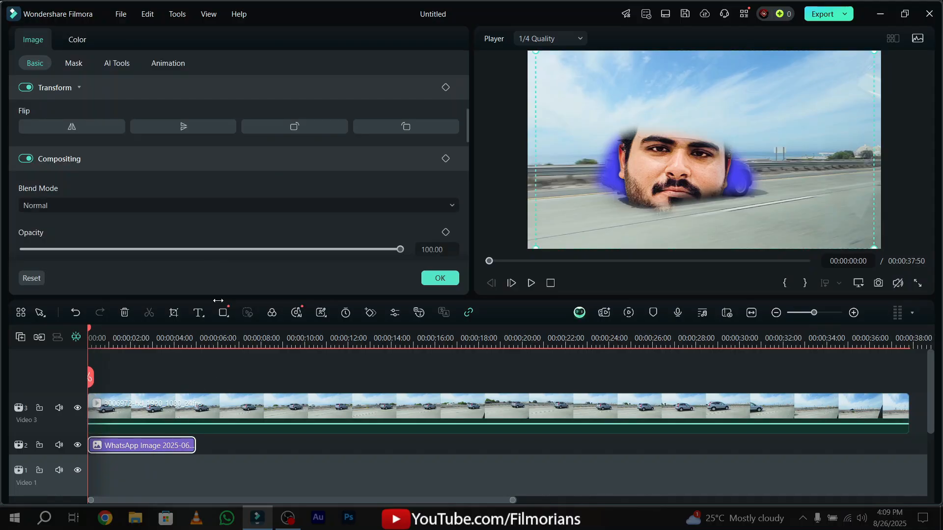
click(80, 66)
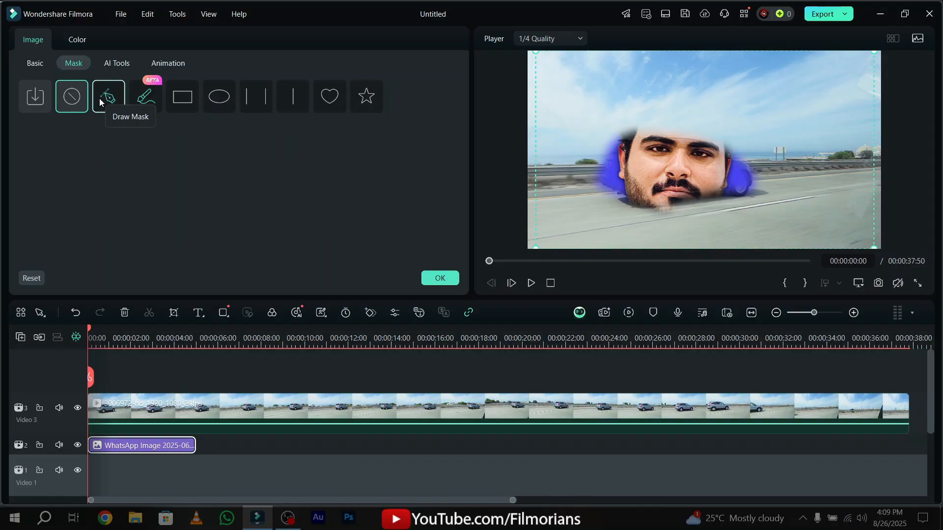
click(186, 112)
drag(763, 118, 770, 110)
Replace the car clip's draw mask with the mask made of two parallel lines and accept it.
click(256, 95)
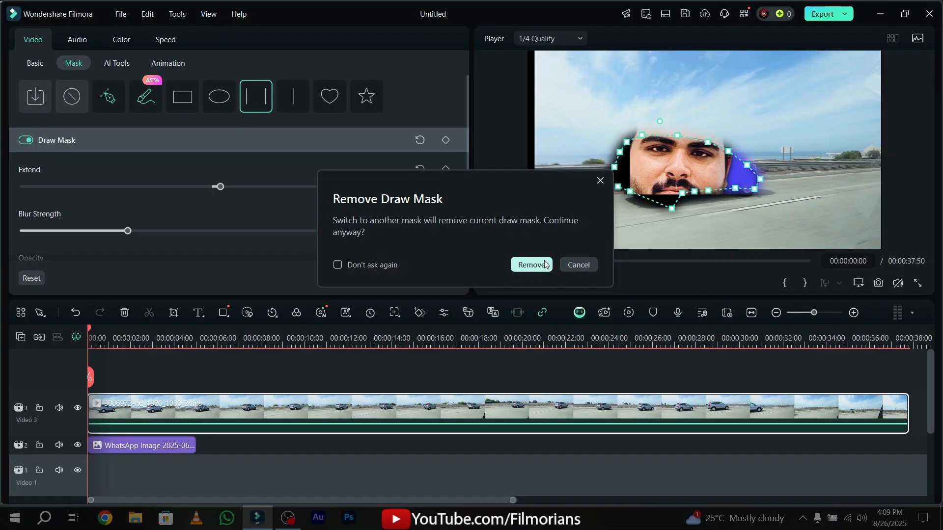
click(528, 265)
click(440, 278)
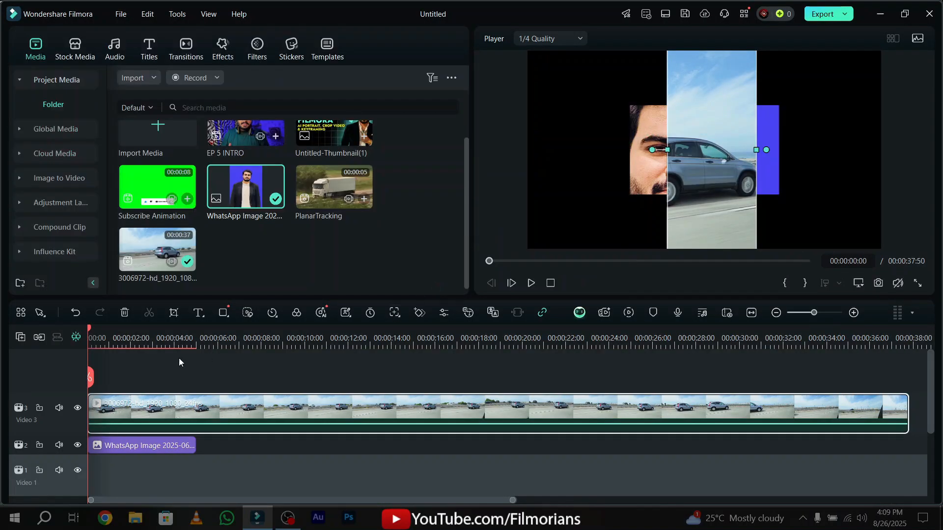
Delete all the clips from the timeline.
click(183, 446)
key(ctrl+a)
key(Delete)
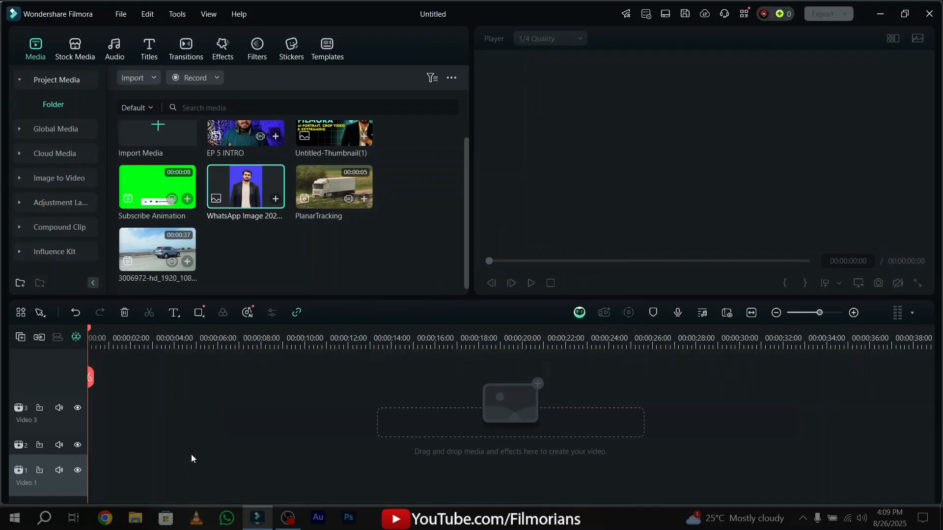